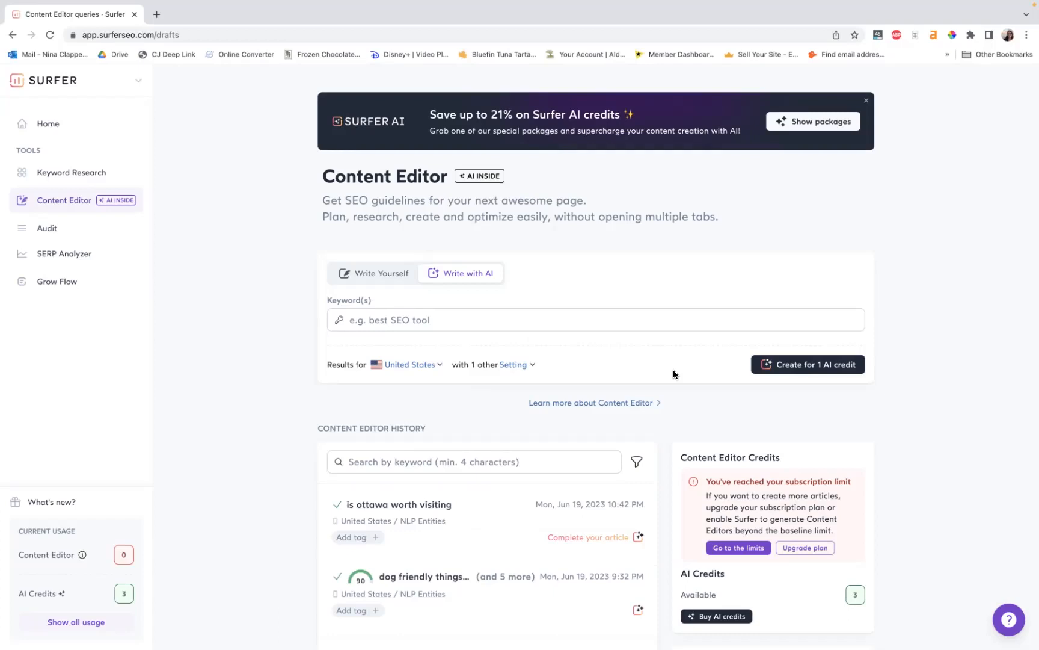
# Step: Open the AI article setup for "is ottawa worth visiting" and set its tone of voice to Casual
pyautogui.click(610, 538)
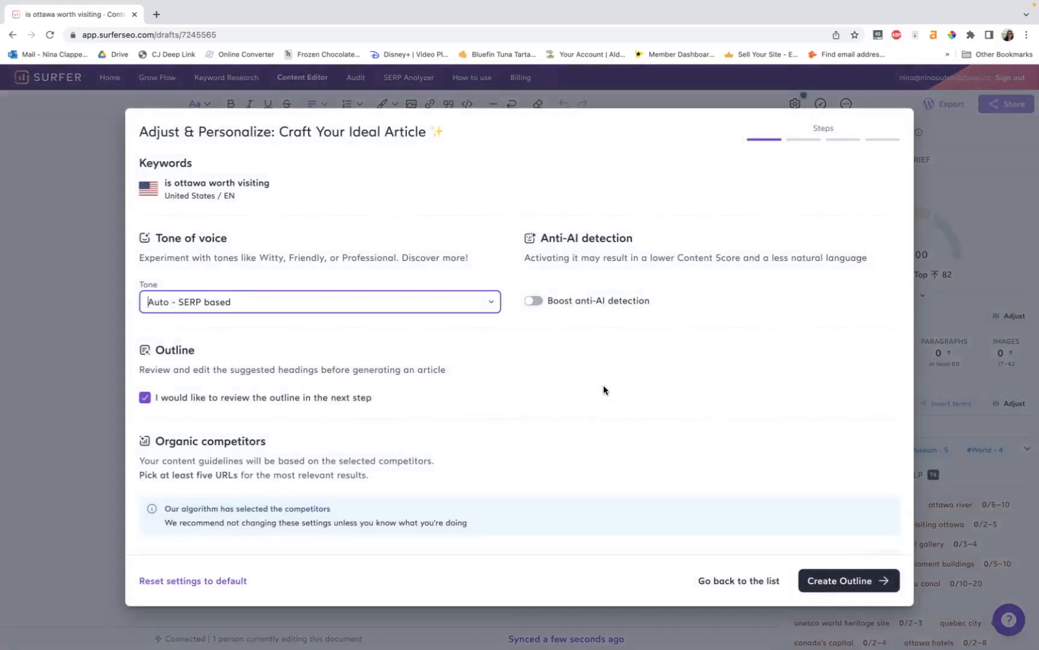
pyautogui.click(427, 304)
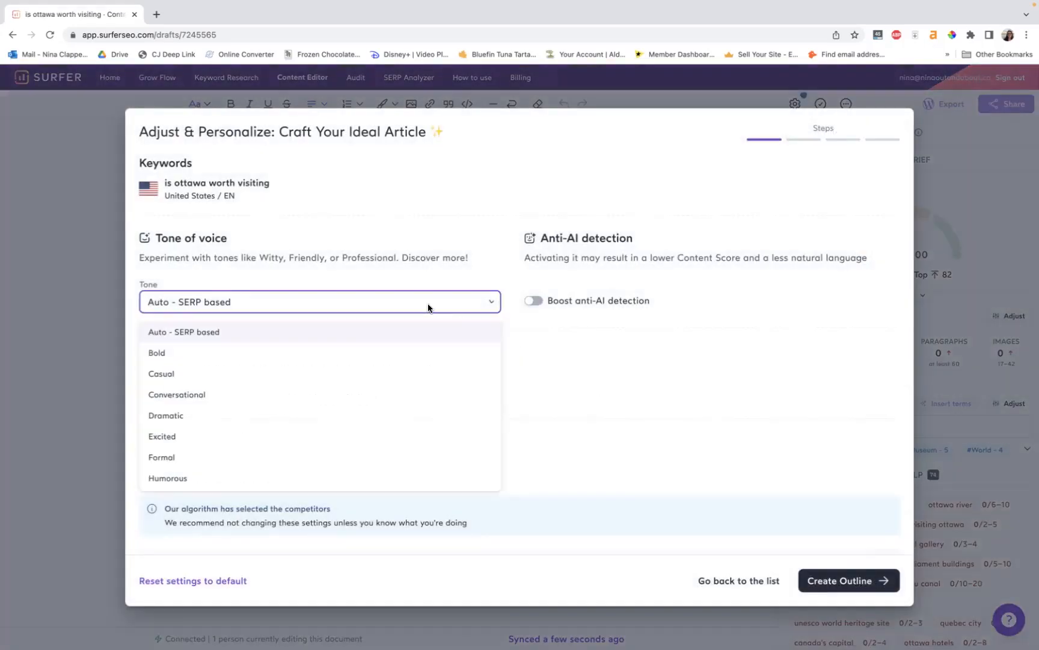
pyautogui.click(374, 375)
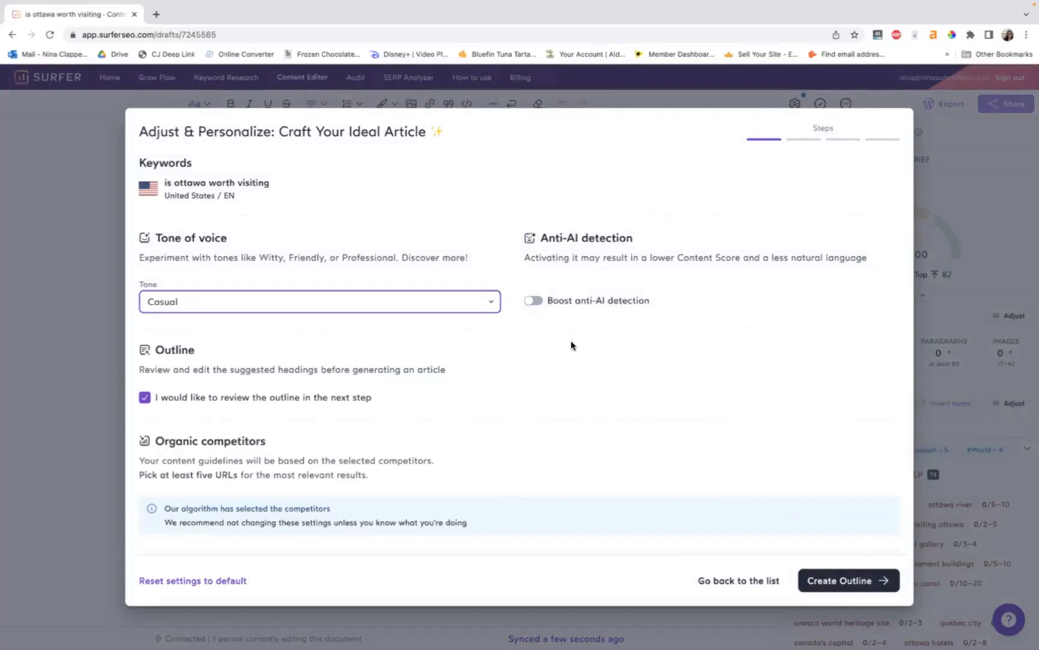
pyautogui.click(572, 341)
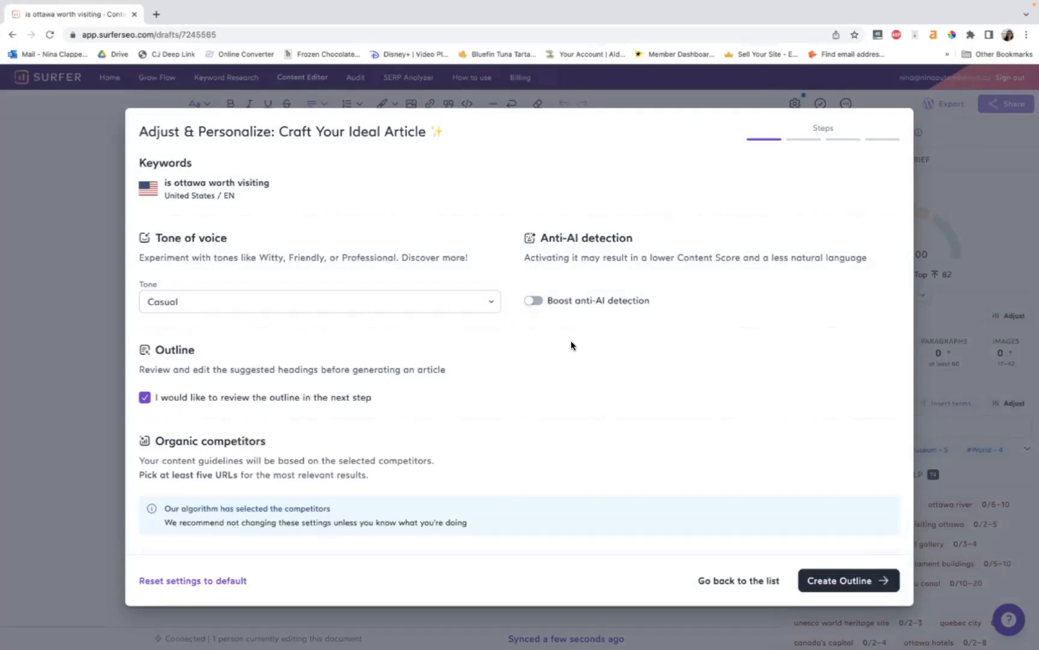
# Step: Review the organic competitors and exclude "11 Best Things to Do in Ottawa" and "33 Things to do in Ottawa"
pyautogui.scroll(-3, 256, 293)
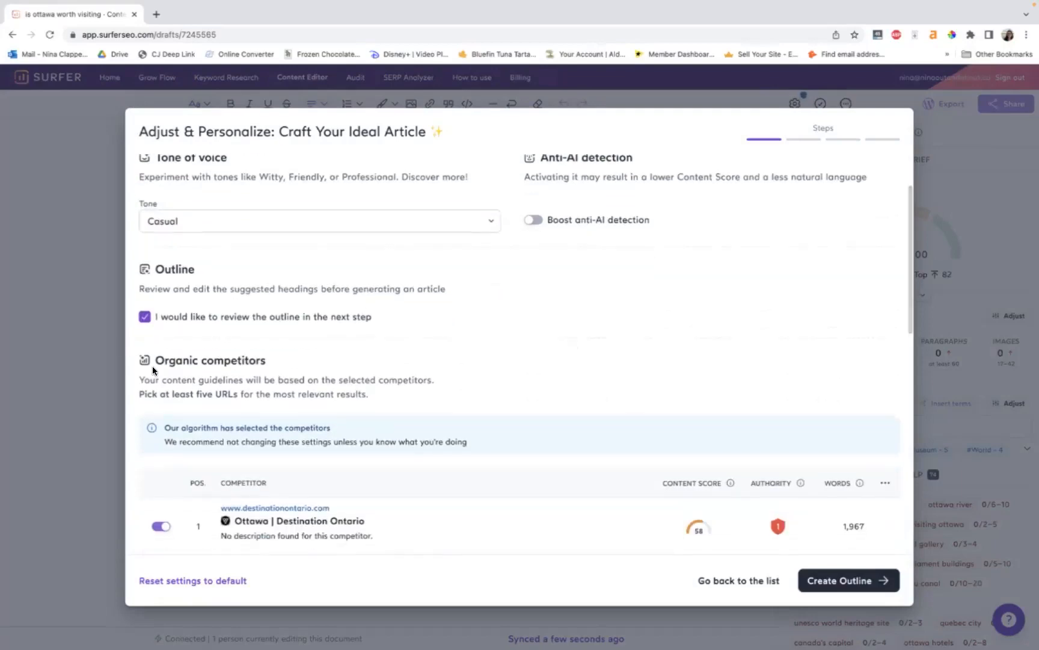
pyautogui.scroll(-10, 459, 352)
pyautogui.scroll(-5, 459, 352)
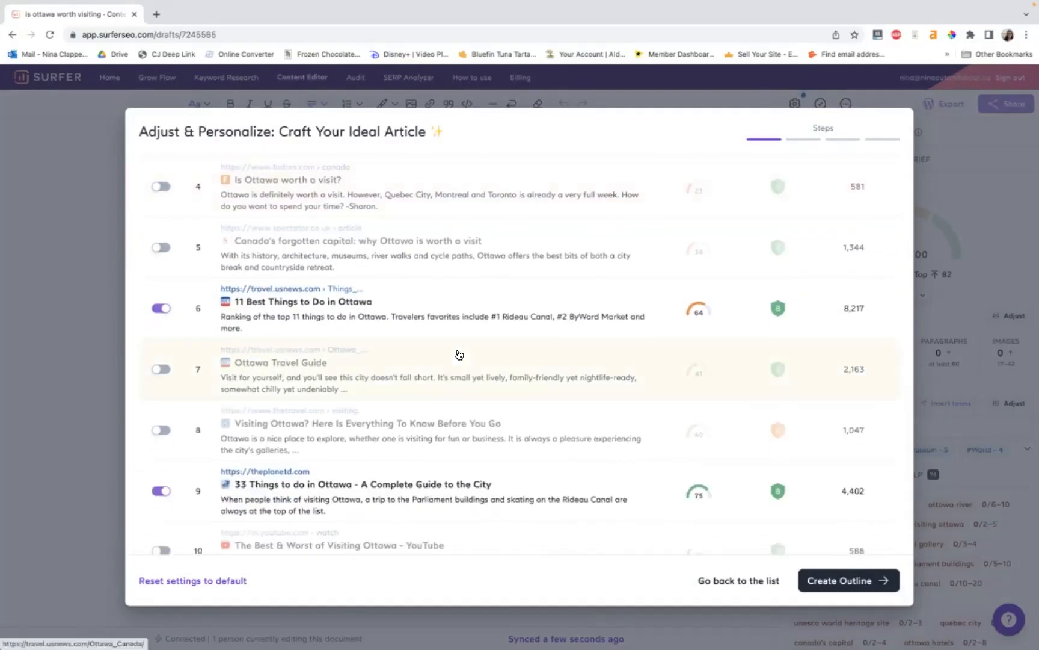
pyautogui.scroll(5, 459, 354)
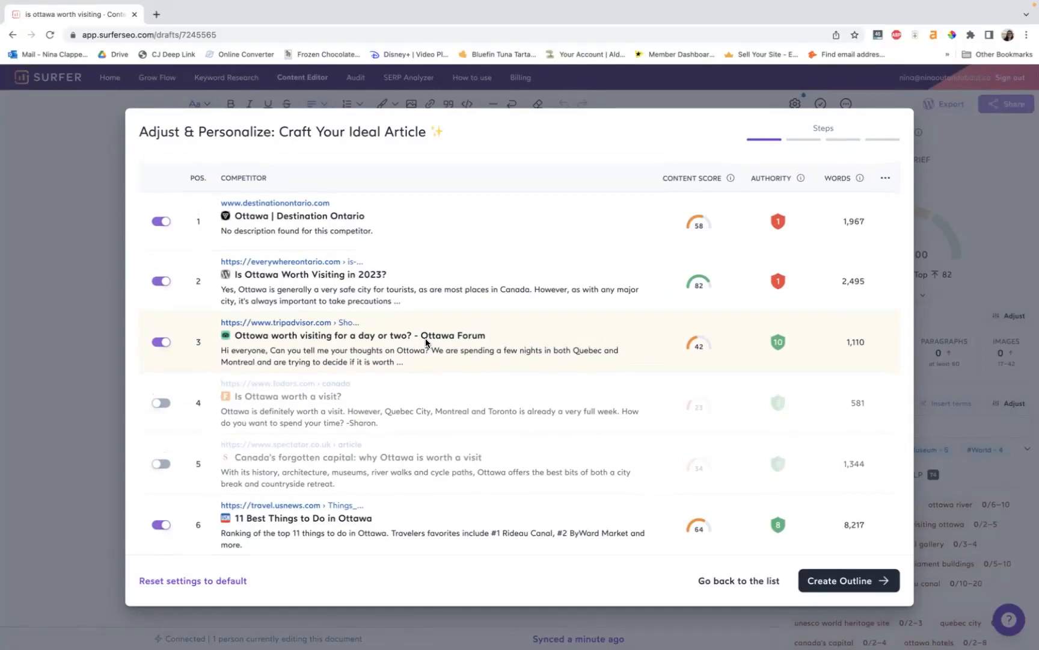
pyautogui.scroll(-3, 425, 342)
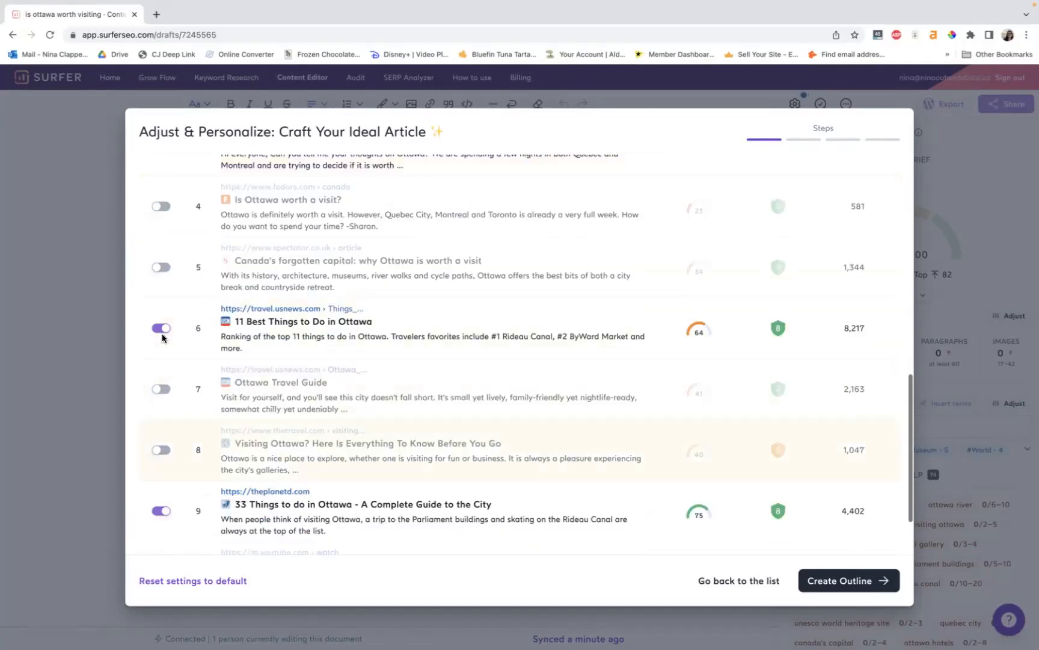
pyautogui.click(161, 328)
pyautogui.click(161, 510)
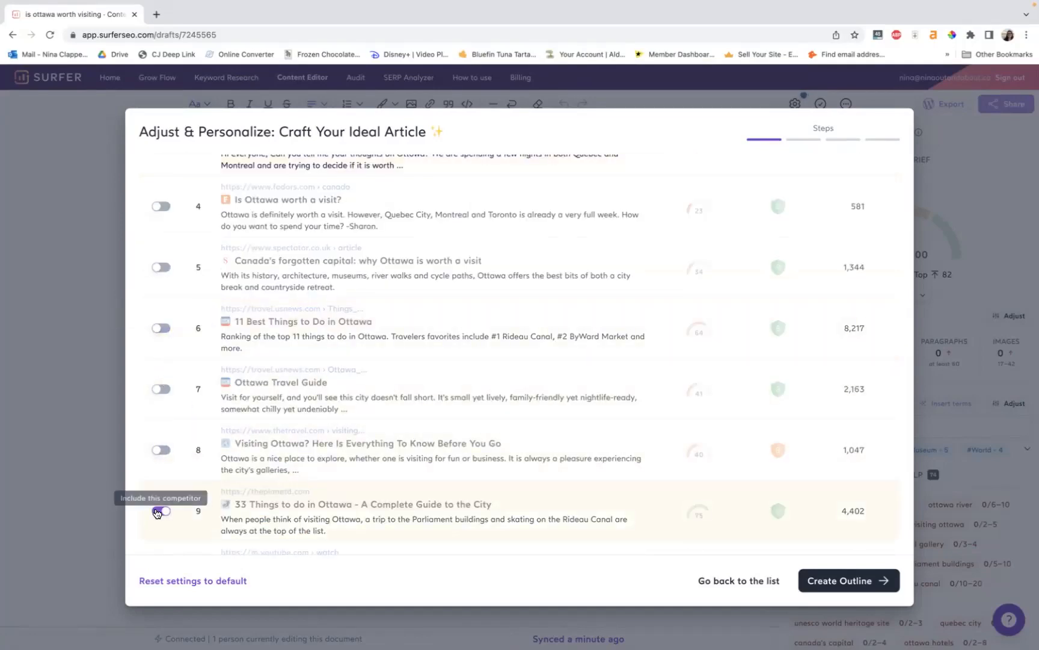
# Step: Include the Fodor's "Is Ottawa worth a visit?" and Spectator "Canada's forgotten capital" pages as competitors
pyautogui.scroll(-2, 161, 499)
pyautogui.scroll(5, 358, 320)
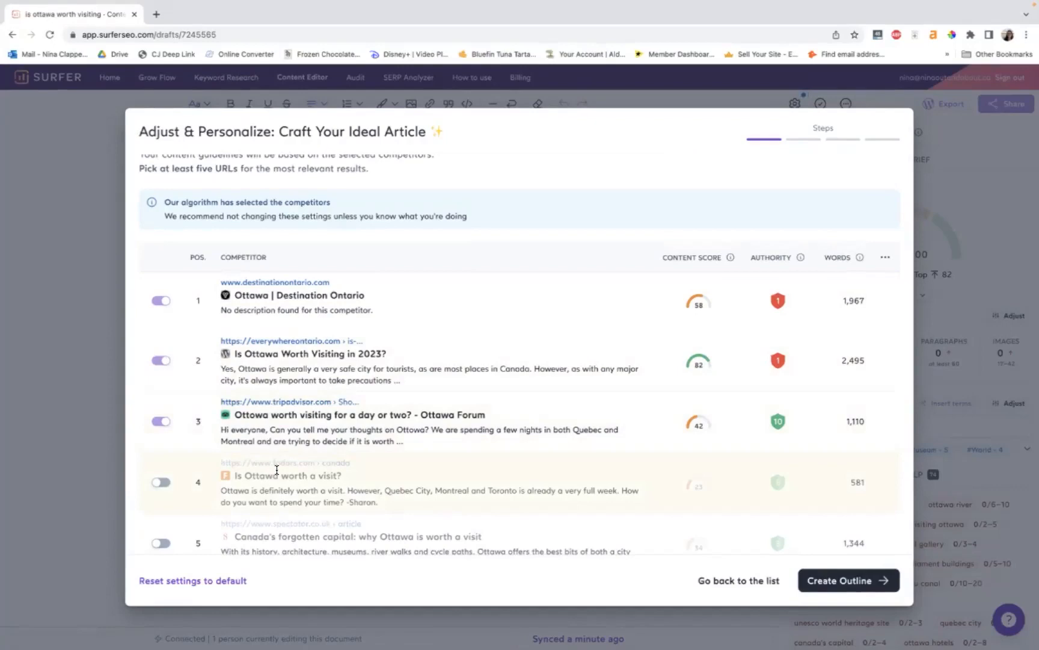
pyautogui.scroll(-2, 277, 468)
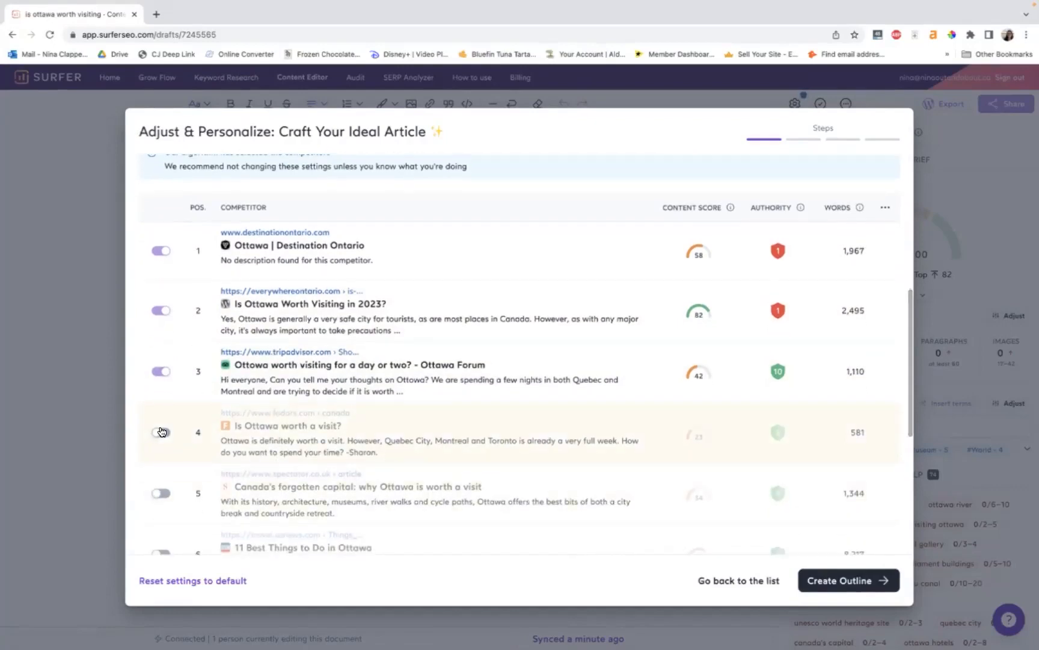
pyautogui.click(161, 431)
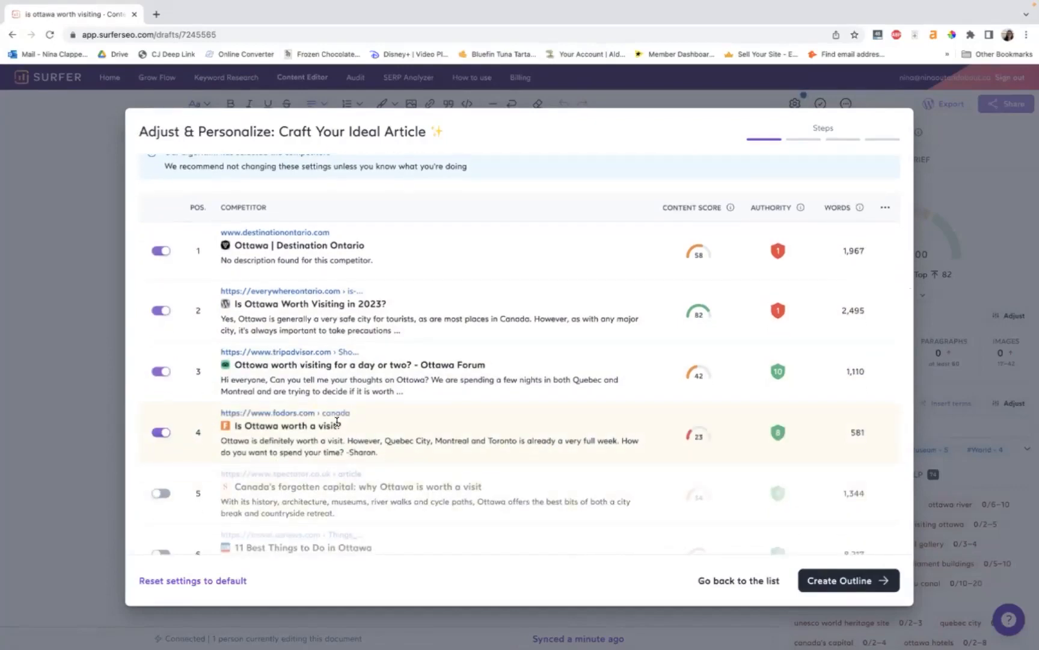
pyautogui.scroll(-2, 336, 423)
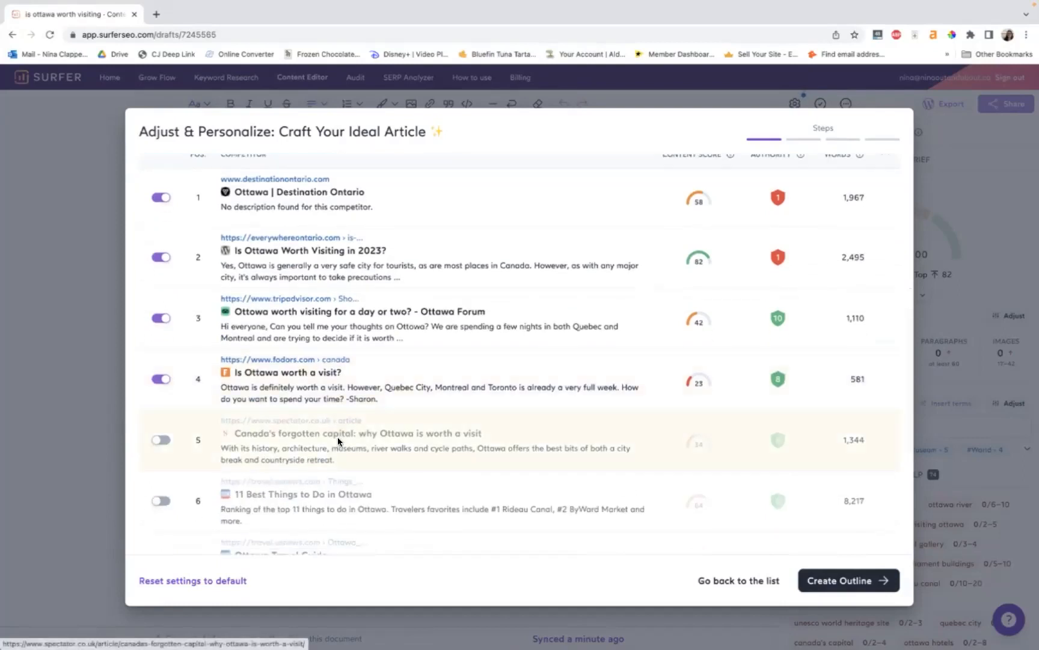
pyautogui.click(162, 439)
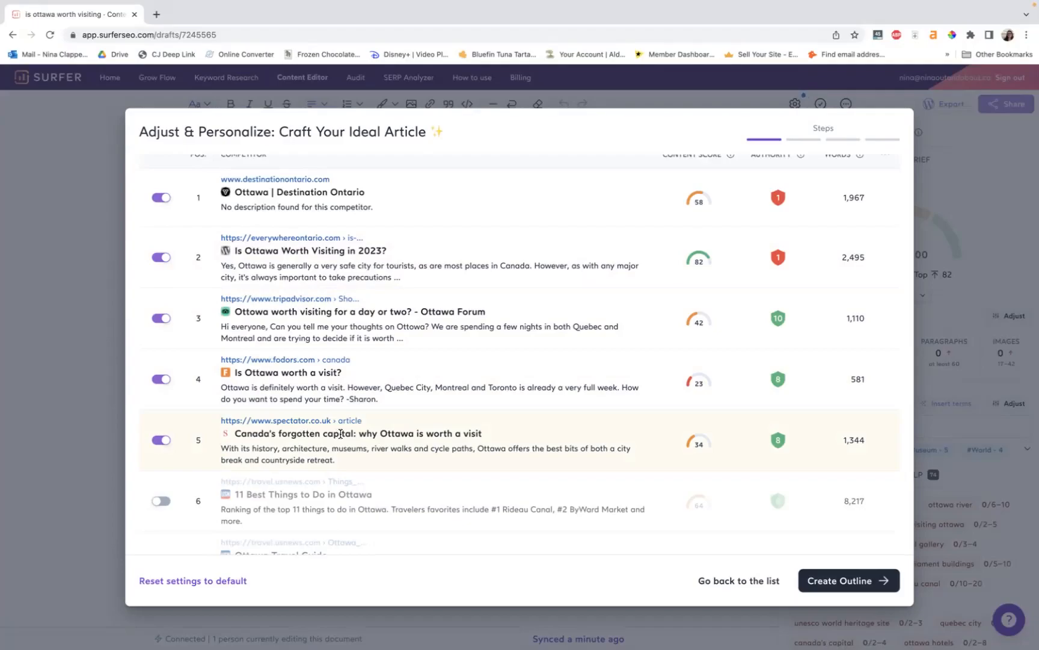
# Step: Switch to KeySearch and open the ottawa.ctvnews.ca result for "is ottawa worth visiting" in a separate tab
pyautogui.hotkey('ctrl', 'Left')
pyautogui.hotkey('ctrl', 'Left')
pyautogui.hotkey('ctrl', 'Right')
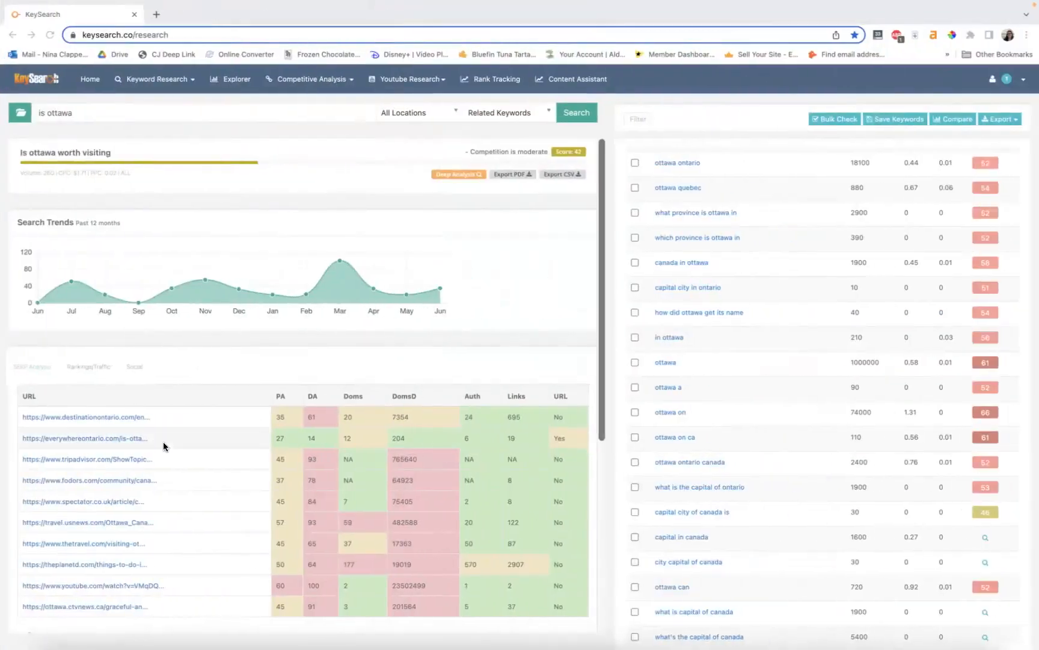
pyautogui.click(102, 605)
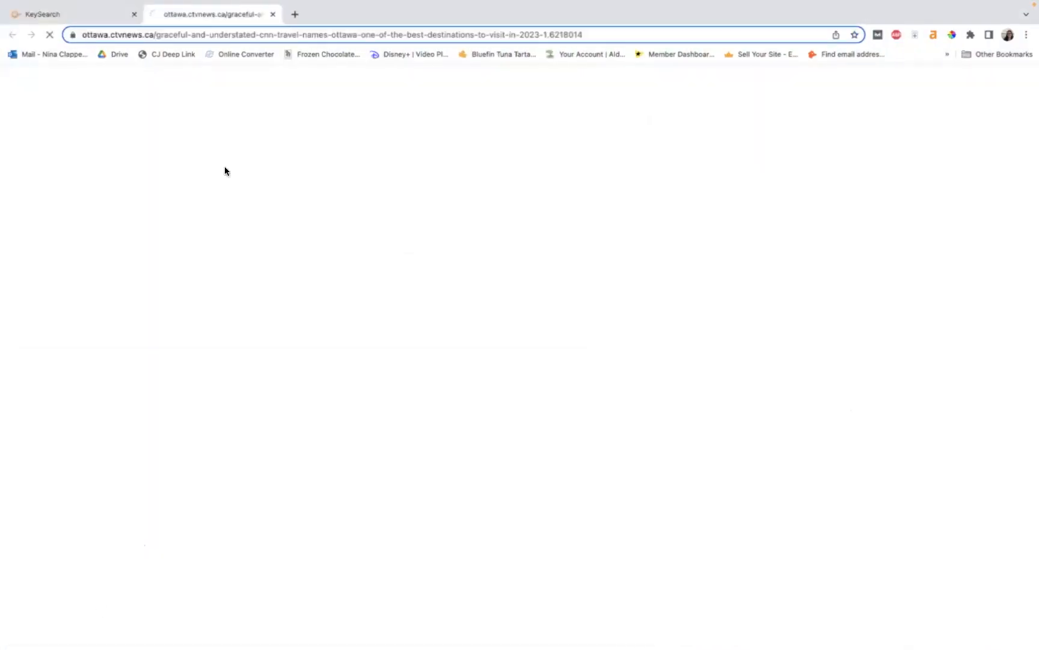
pyautogui.click(89, 18)
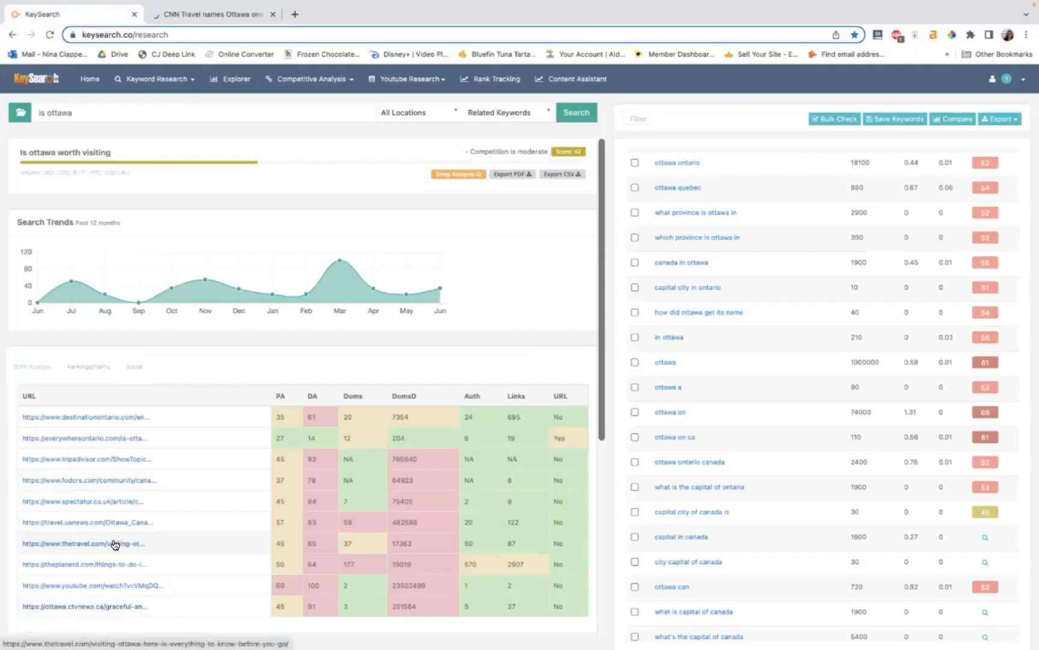
# Step: Open the spectator.co.uk result from the KeySearch results and read through the article
pyautogui.click(109, 500)
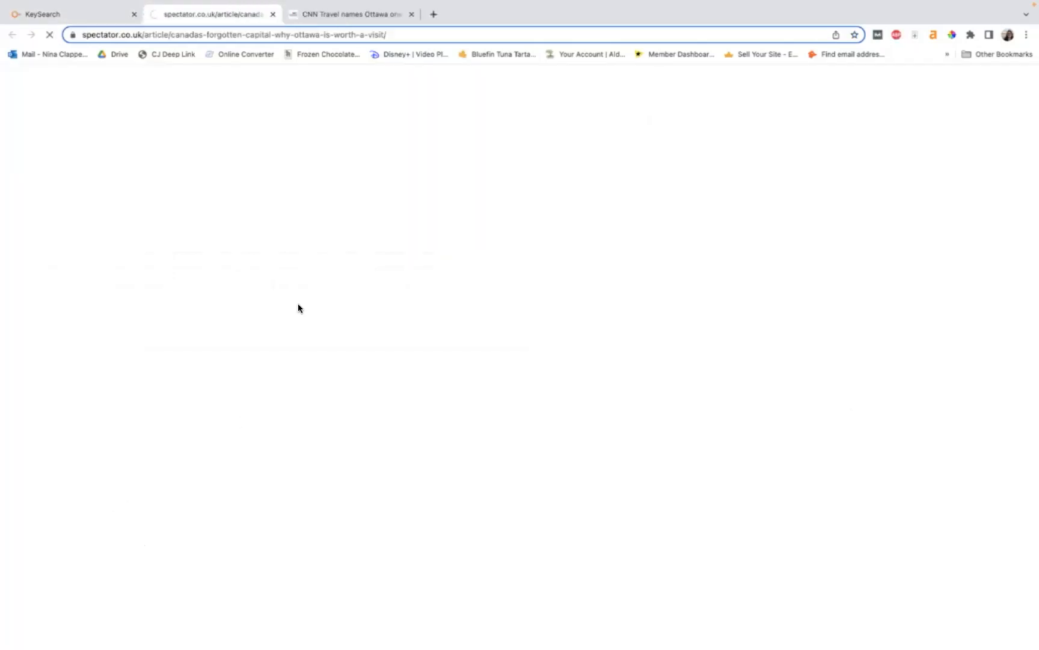
pyautogui.scroll(-10, 298, 308)
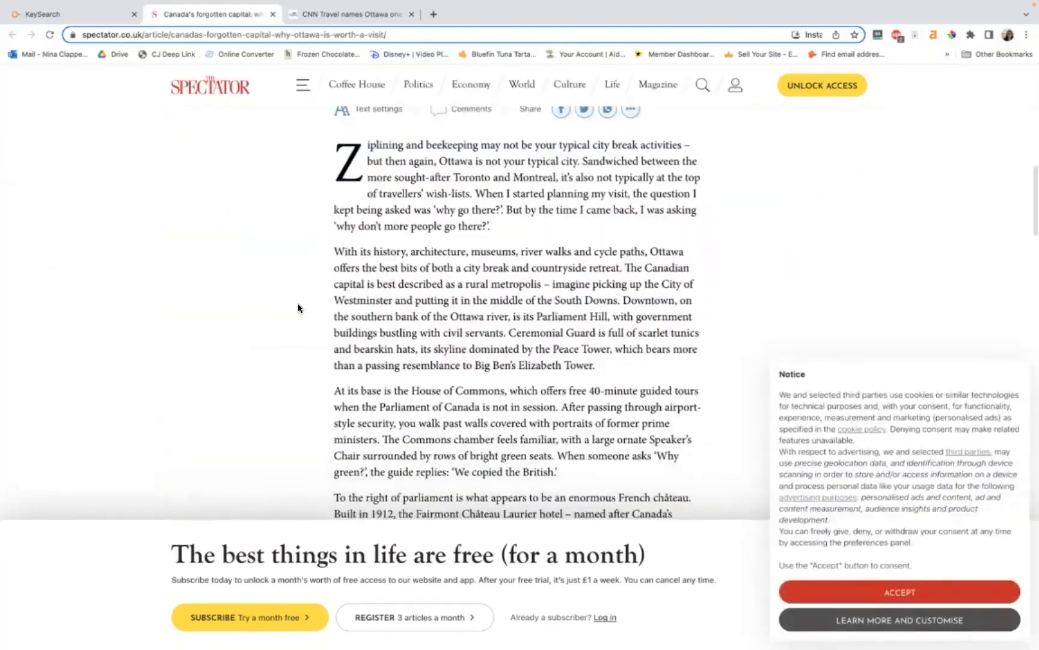
pyautogui.scroll(-6, 298, 308)
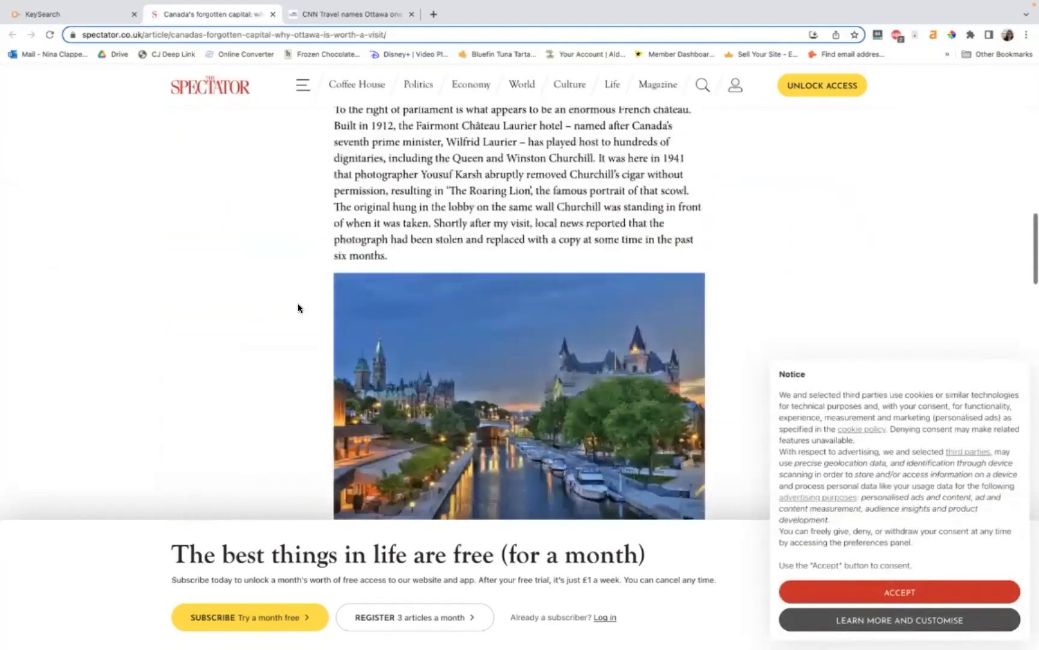
pyautogui.scroll(-7, 297, 308)
pyautogui.scroll(-2, 297, 308)
pyautogui.scroll(-15, 298, 307)
pyautogui.scroll(-4, 298, 303)
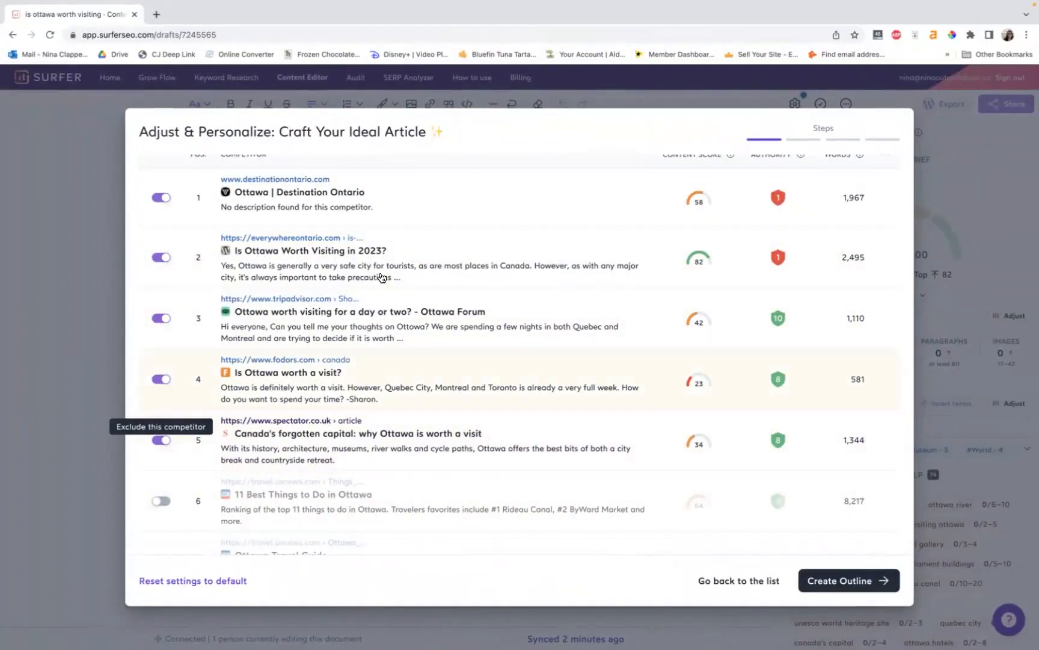
# Step: Return to Surfer, recheck the selected organic competitors and create the article outline
pyautogui.scroll(5, 413, 256)
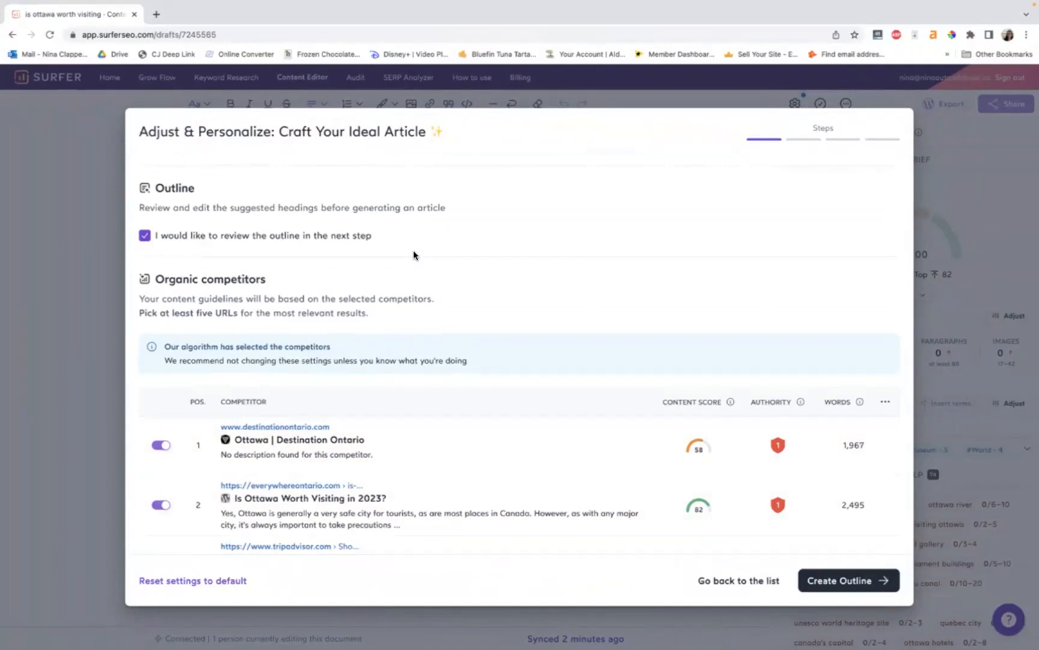
pyautogui.scroll(-5, 414, 255)
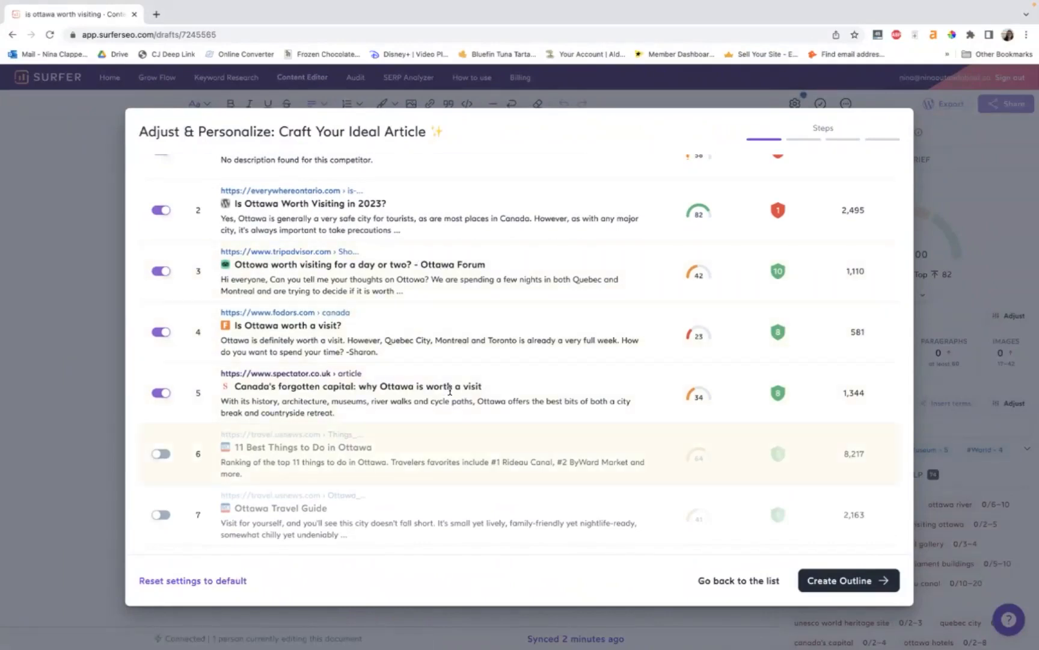
pyautogui.scroll(3, 461, 385)
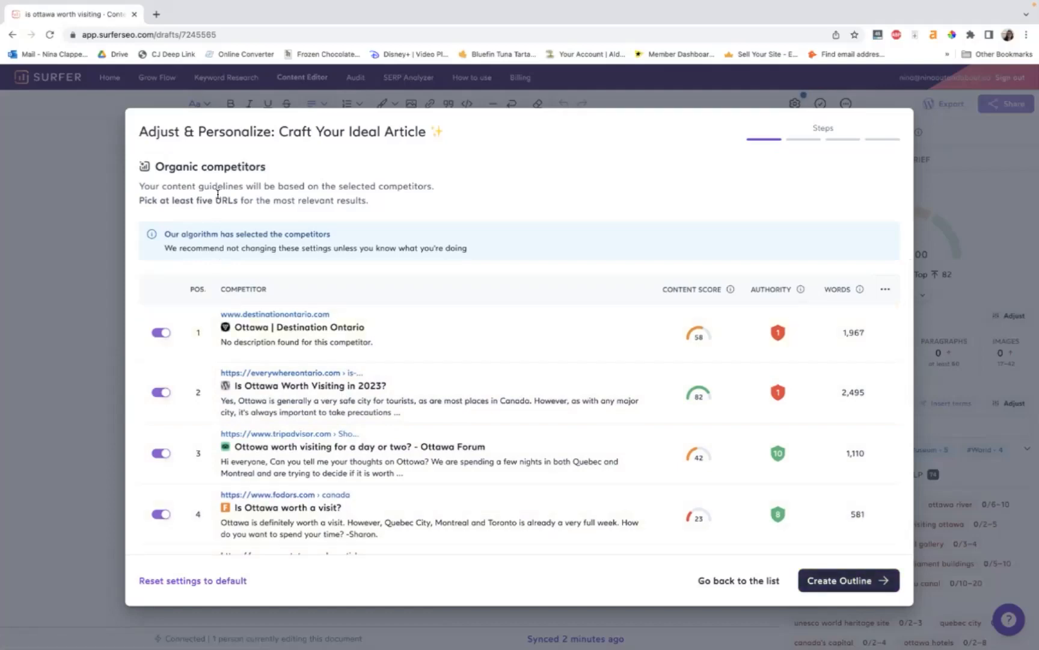
pyautogui.scroll(-5, 260, 194)
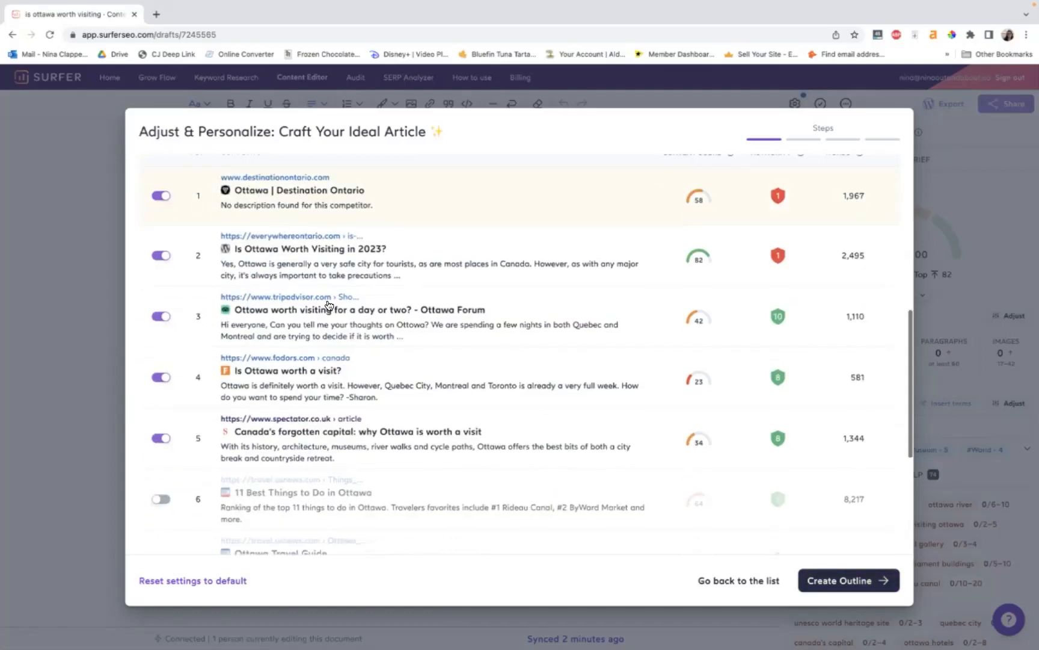
pyautogui.scroll(-6, 329, 305)
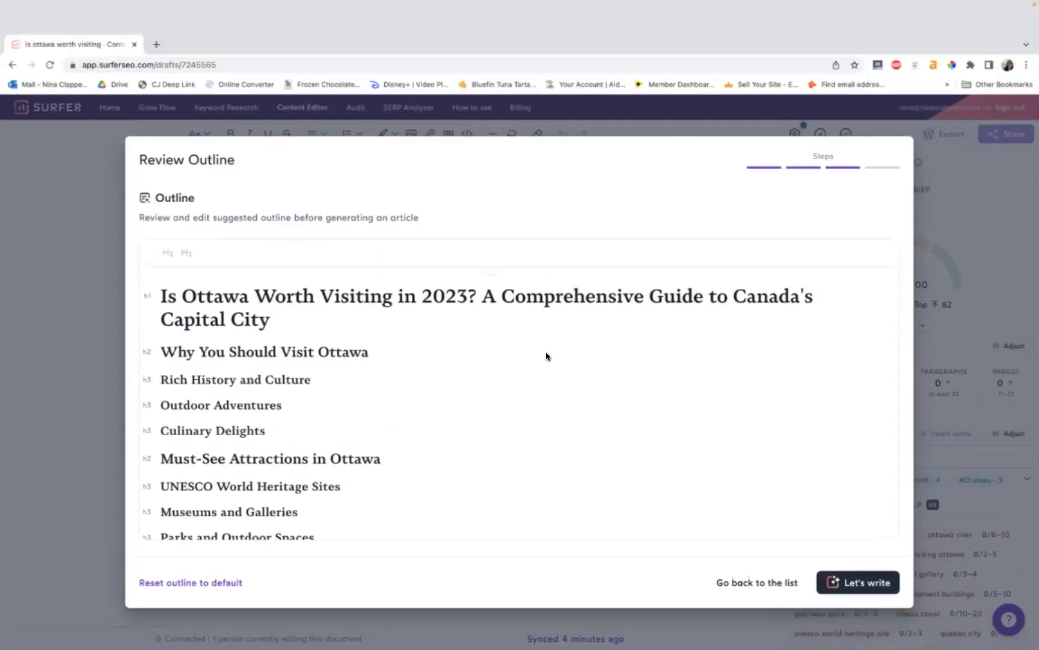
# Step: Examine the suggested outline's title and the headings under "Why You Should Visit Ottawa"
pyautogui.scroll(-2, 545, 355)
pyautogui.scroll(-10, 546, 355)
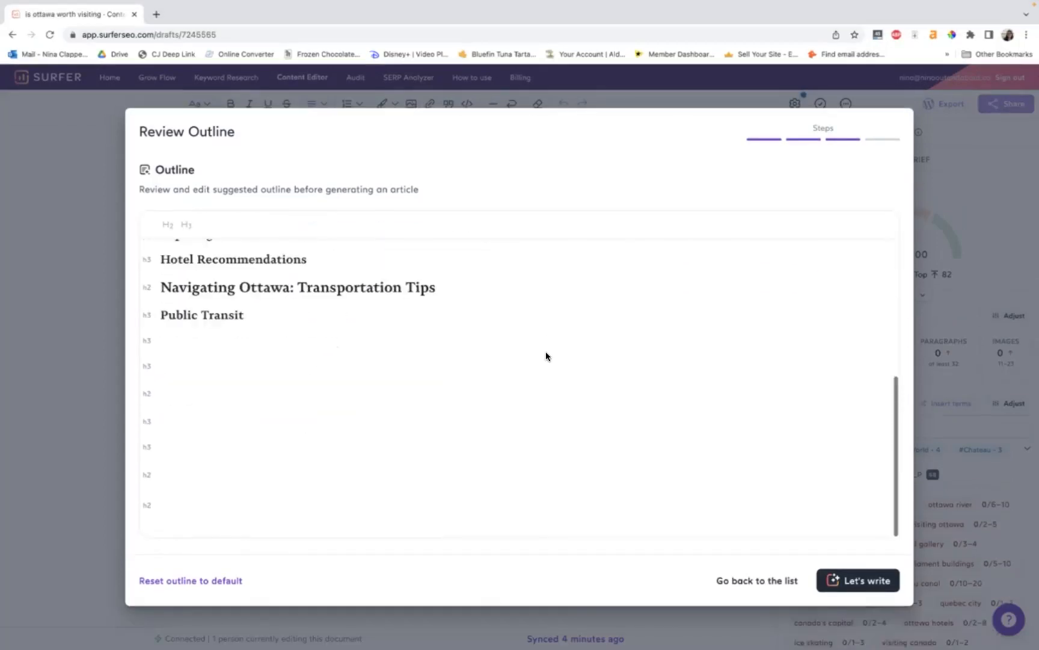
pyautogui.scroll(12, 545, 354)
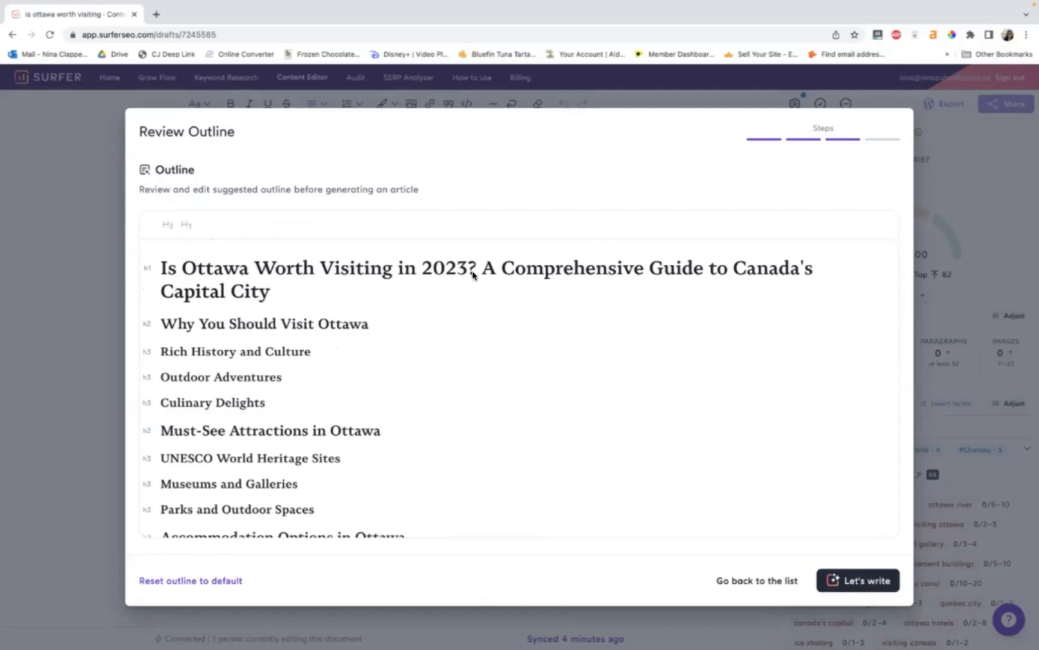
pyautogui.tripleClick(442, 270)
pyautogui.click(418, 273)
pyautogui.click(373, 326)
pyautogui.moveTo(374, 325); pyautogui.dragTo(325, 364)
pyautogui.click(347, 338)
pyautogui.click(340, 347)
pyautogui.click(324, 364)
# Step: Read the remaining outline headings, from attractions and accommodation through trip planning, safety tips and other destinations
pyautogui.scroll(-1, 308, 392)
pyautogui.scroll(-3, 308, 393)
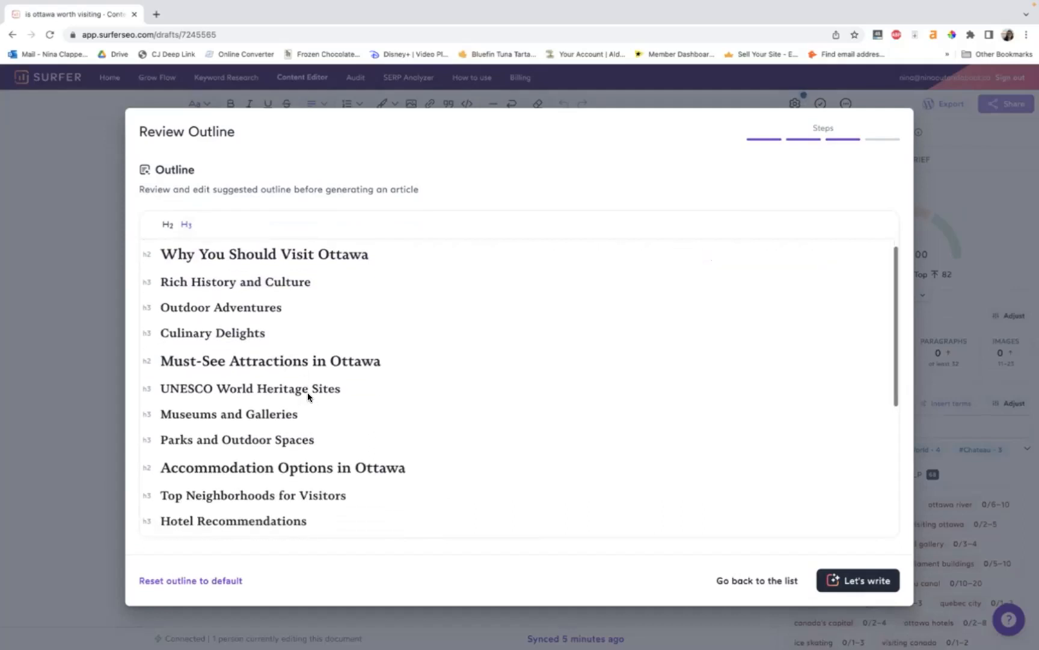
pyautogui.scroll(-1, 233, 423)
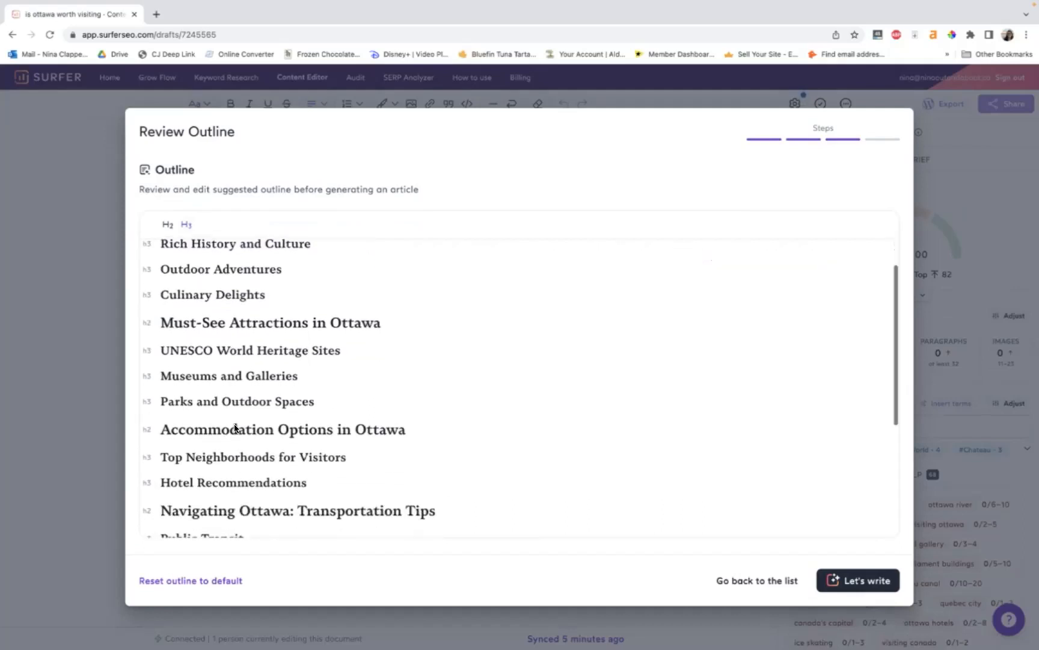
pyautogui.scroll(-1, 271, 411)
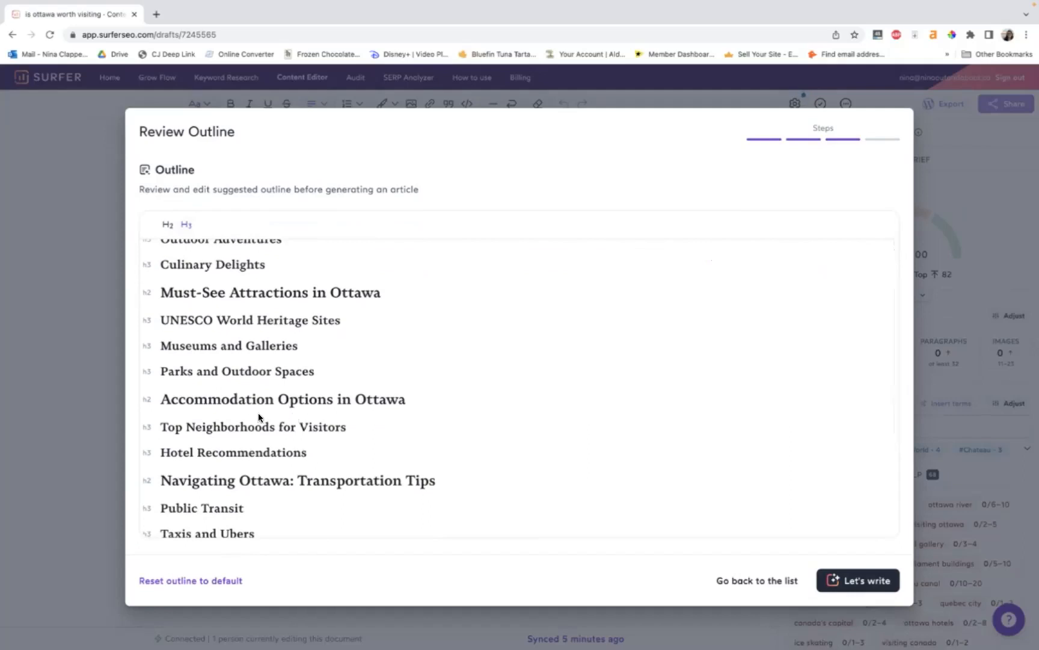
pyautogui.scroll(-2, 362, 413)
pyautogui.scroll(-3, 362, 412)
pyautogui.scroll(-1, 363, 415)
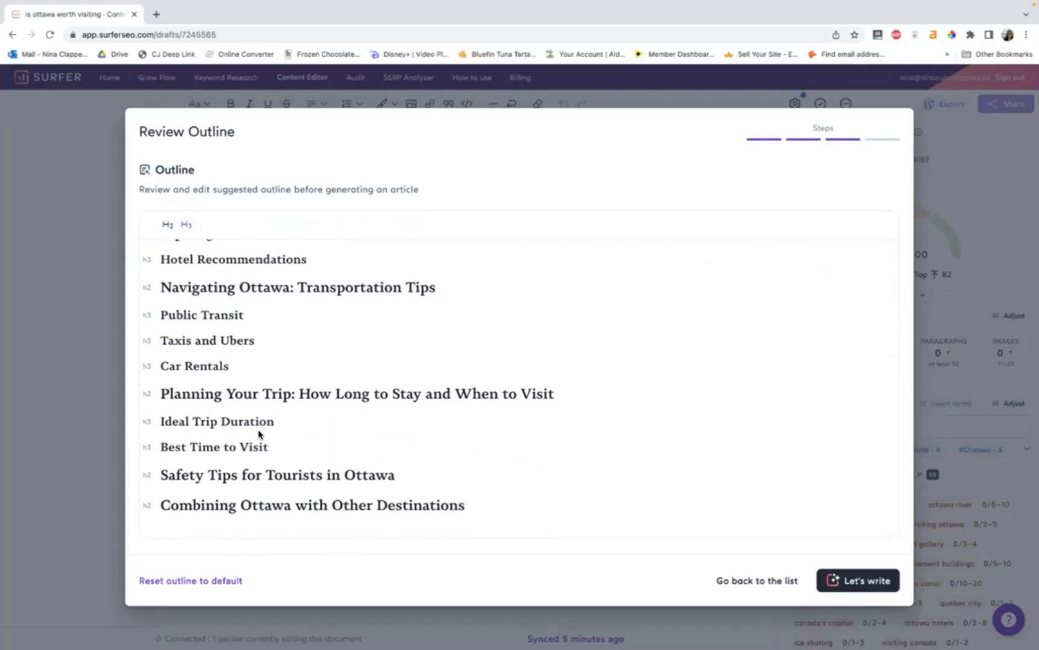
pyautogui.moveTo(295, 394); pyautogui.dragTo(511, 393)
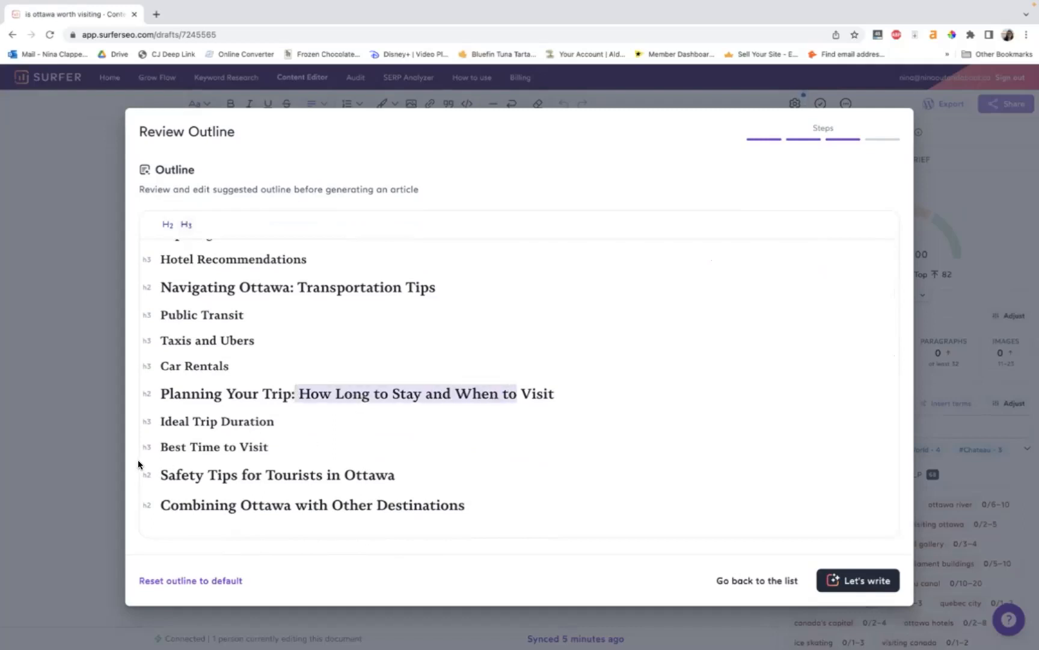
pyautogui.click(204, 445)
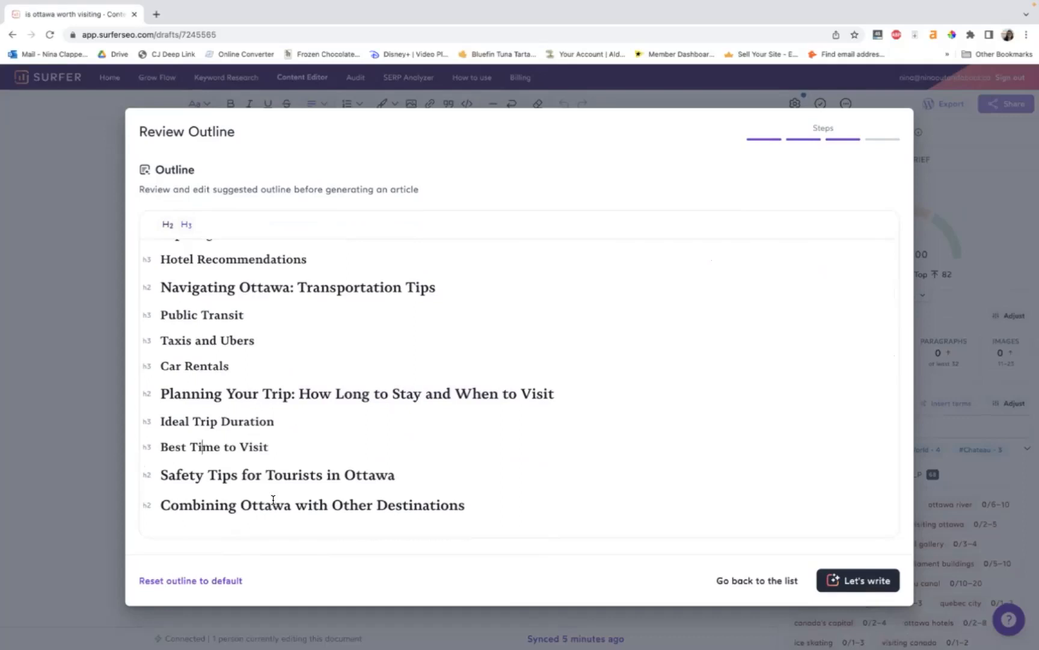
pyautogui.scroll(3, 302, 501)
pyautogui.scroll(3, 302, 501)
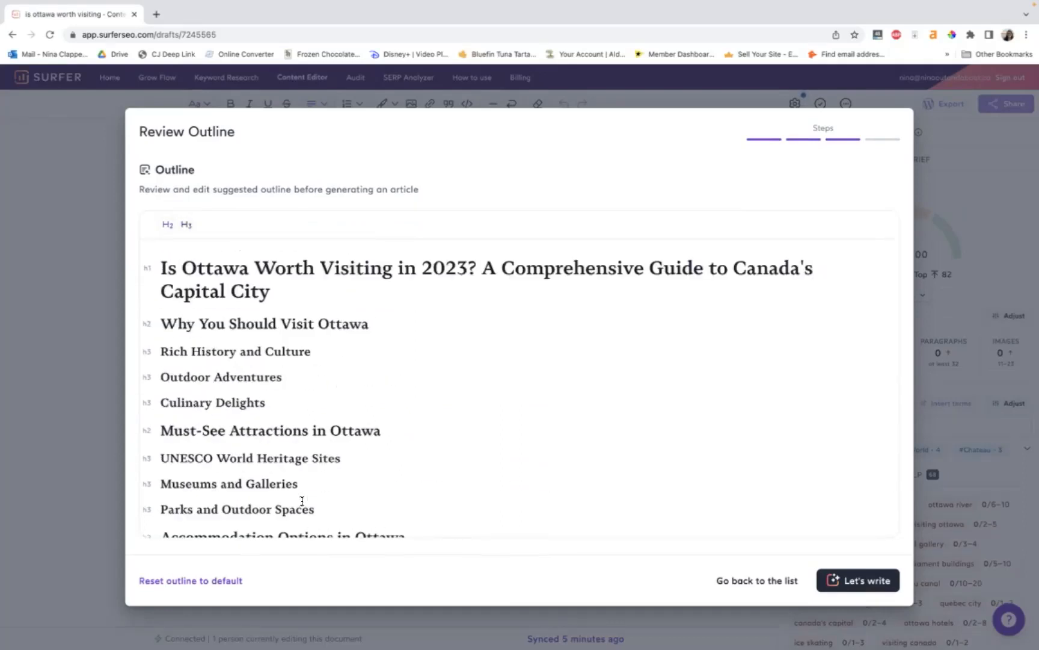
# Step: Open the everywhereontario.com result from KeySearch and examine the article's headings, from "Is Ottawa Worth Visiting?" to where to stay
pyautogui.hotkey('ctrl', 'Left')
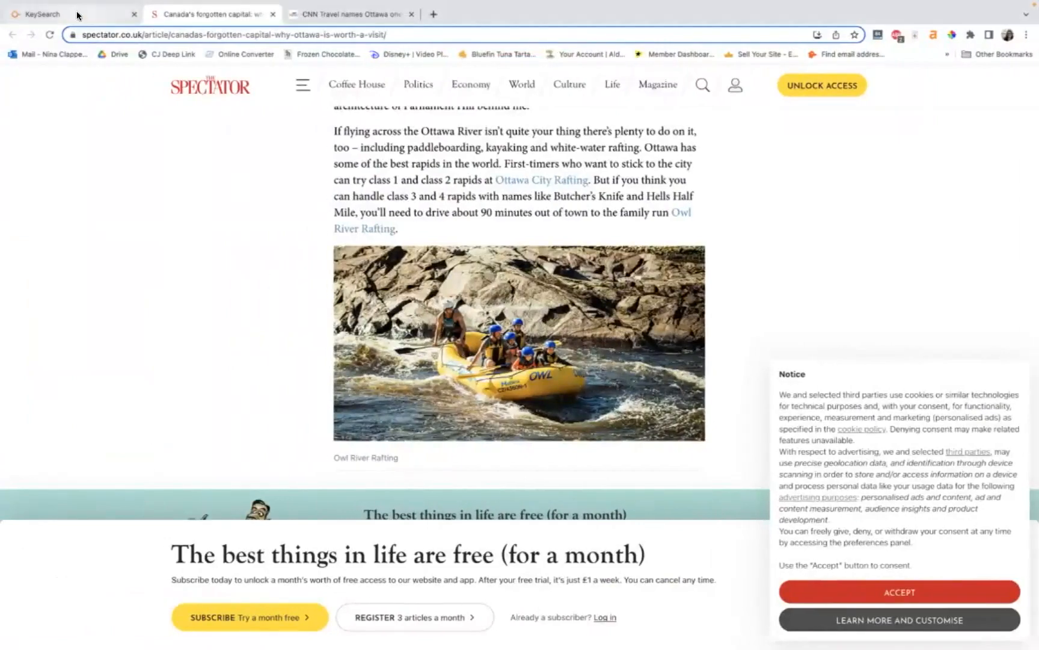
pyautogui.click(77, 15)
pyautogui.click(85, 434)
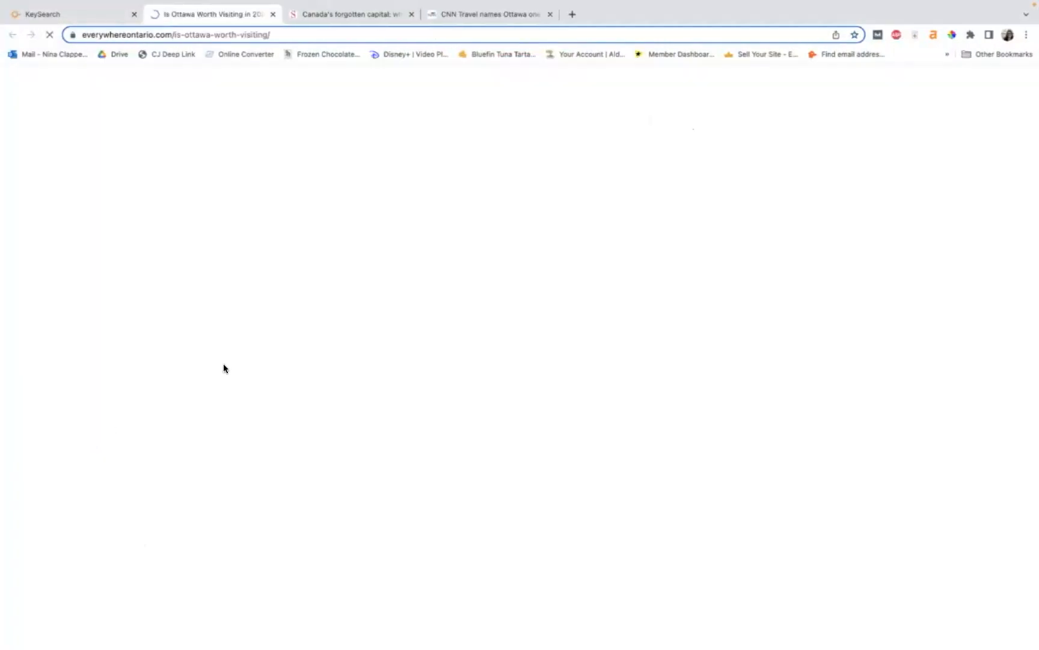
pyautogui.scroll(-5, 224, 367)
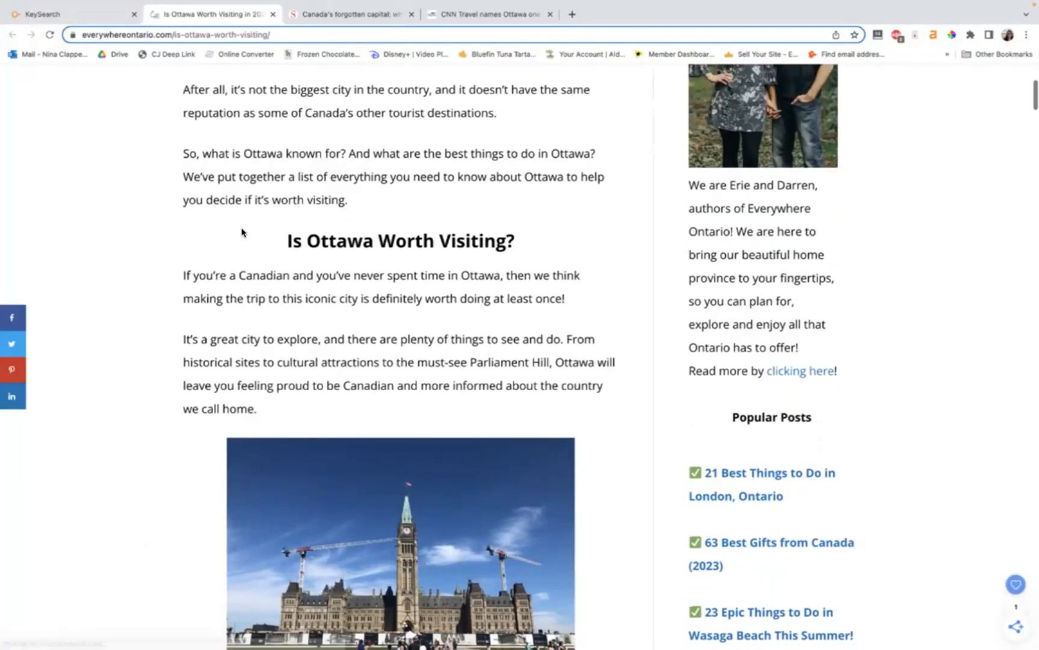
pyautogui.moveTo(265, 232); pyautogui.dragTo(534, 243)
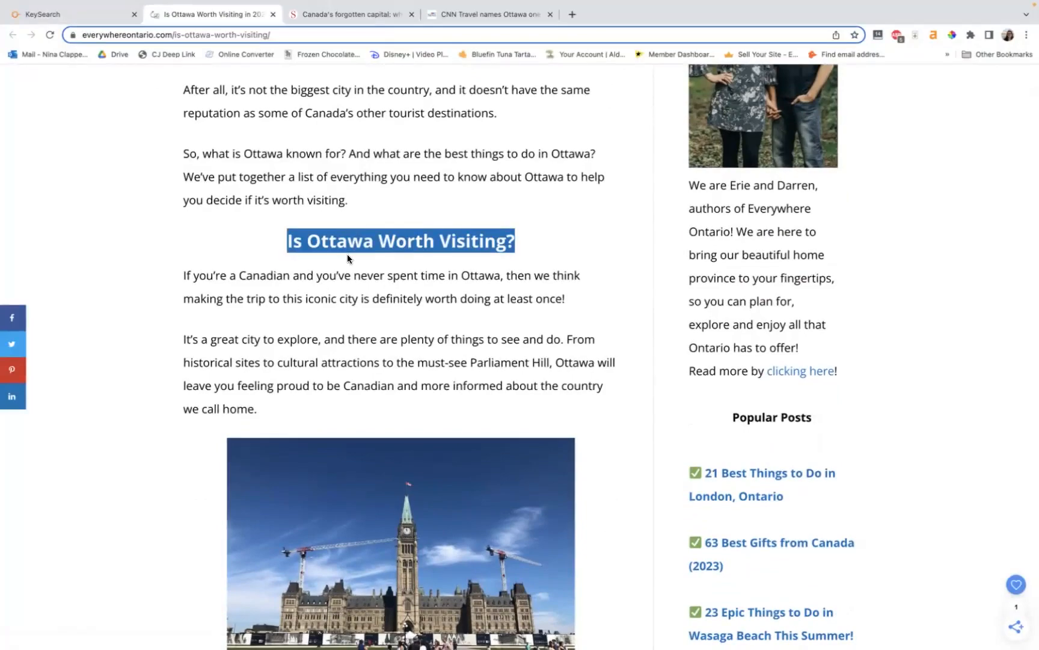
pyautogui.scroll(-20, 348, 259)
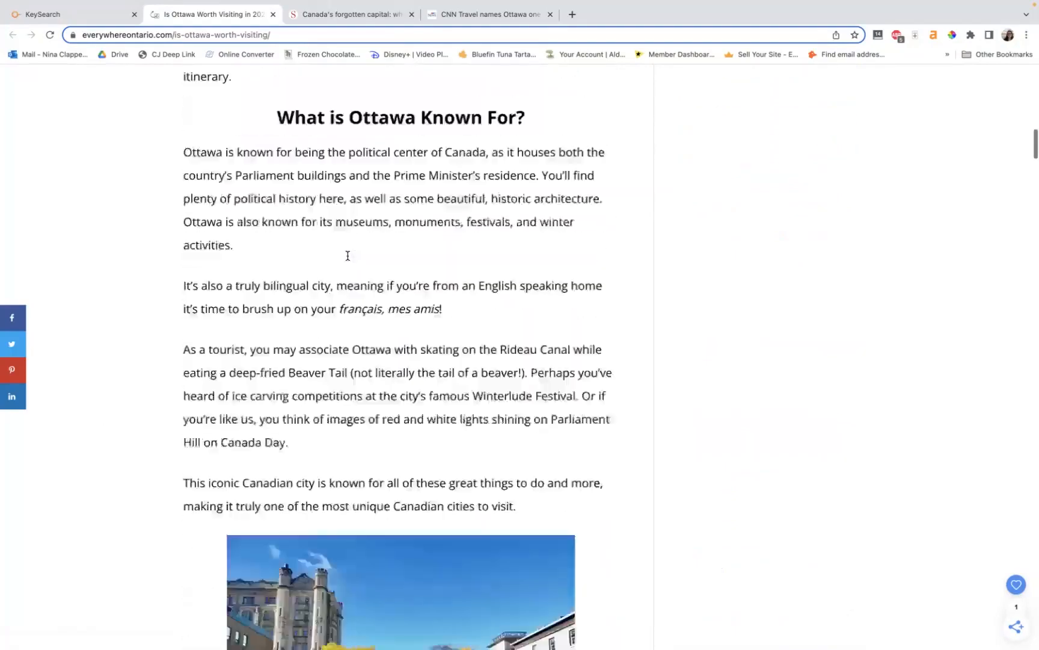
pyautogui.scroll(-20, 348, 259)
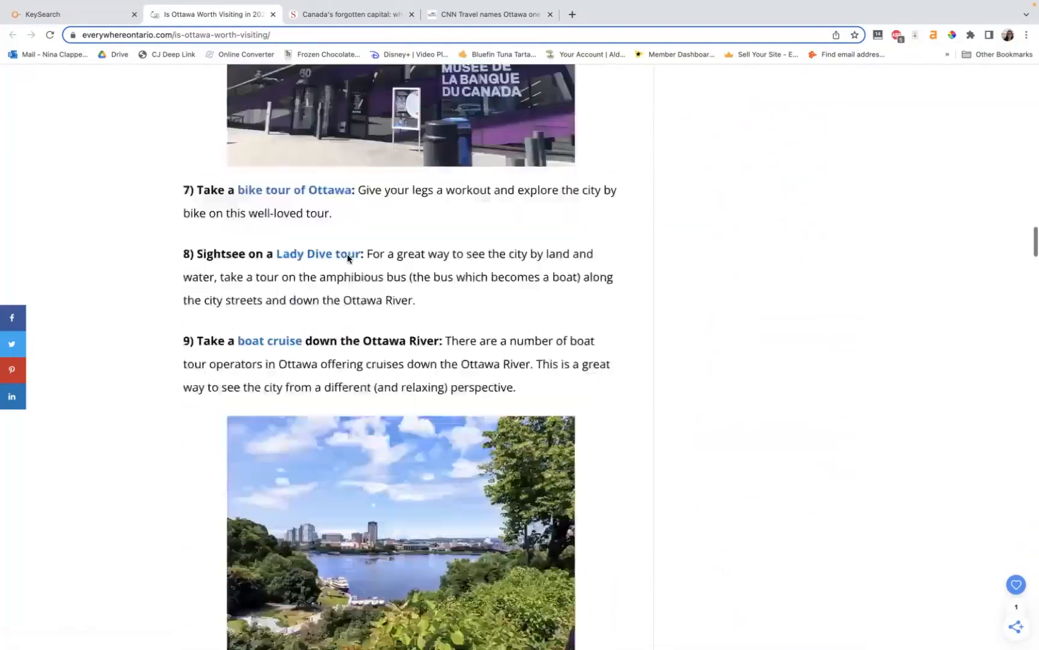
pyautogui.scroll(-20, 348, 257)
pyautogui.scroll(10, 348, 254)
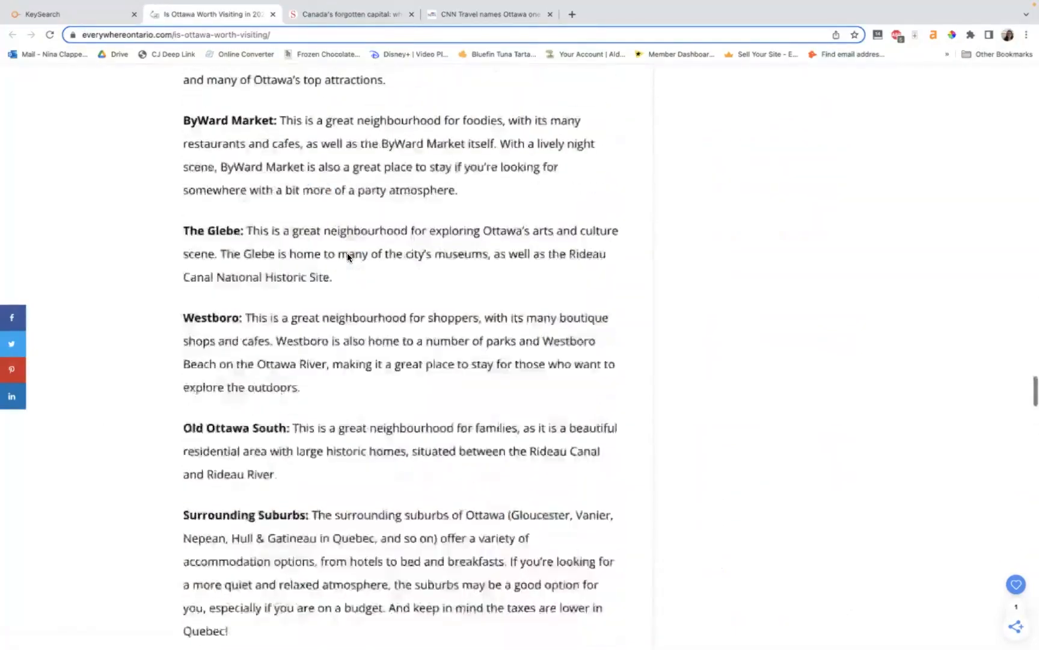
pyautogui.scroll(-15, 348, 255)
pyautogui.scroll(14, 347, 255)
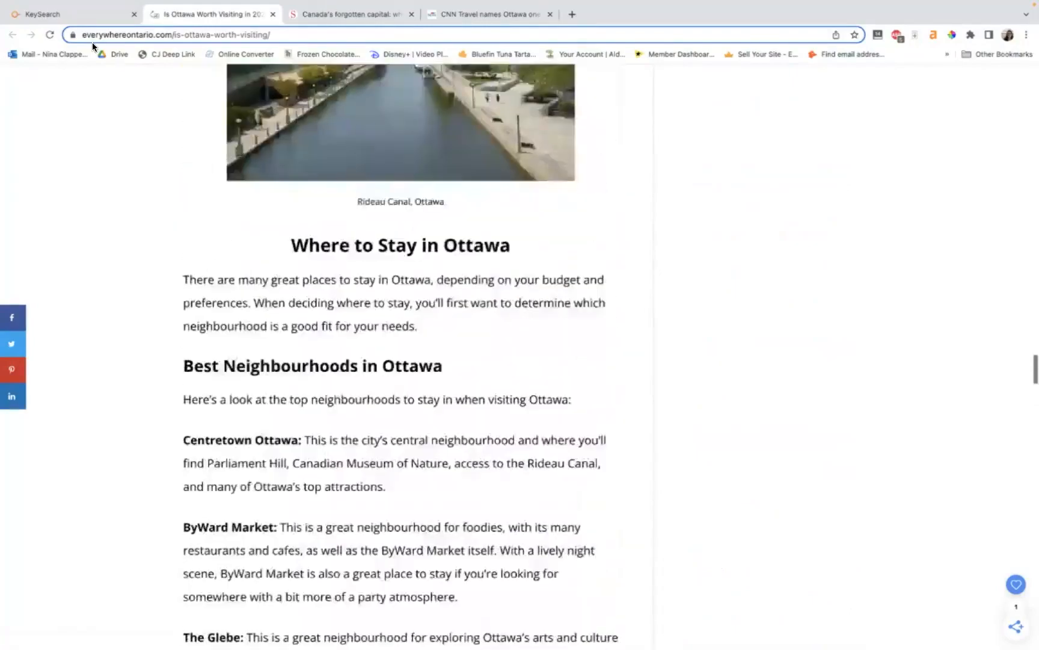
# Step: Open the destinationontario.com result from KeySearch and skim its Ottawa page's sections on activities, neighbourhoods and visiting tips
pyautogui.click(93, 17)
pyautogui.click(104, 418)
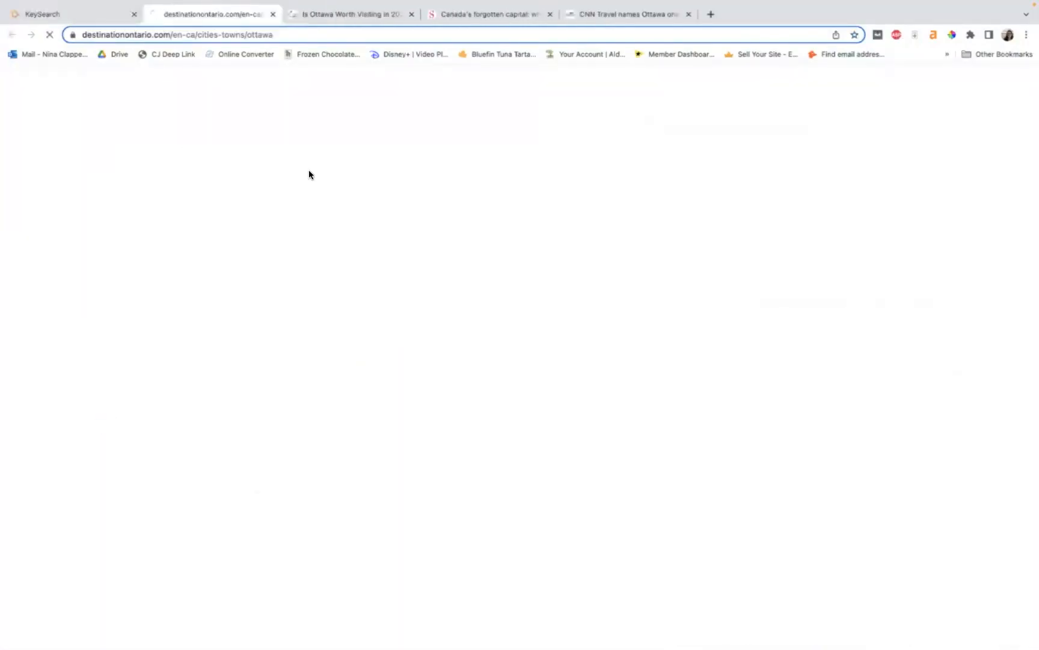
pyautogui.scroll(-15, 309, 170)
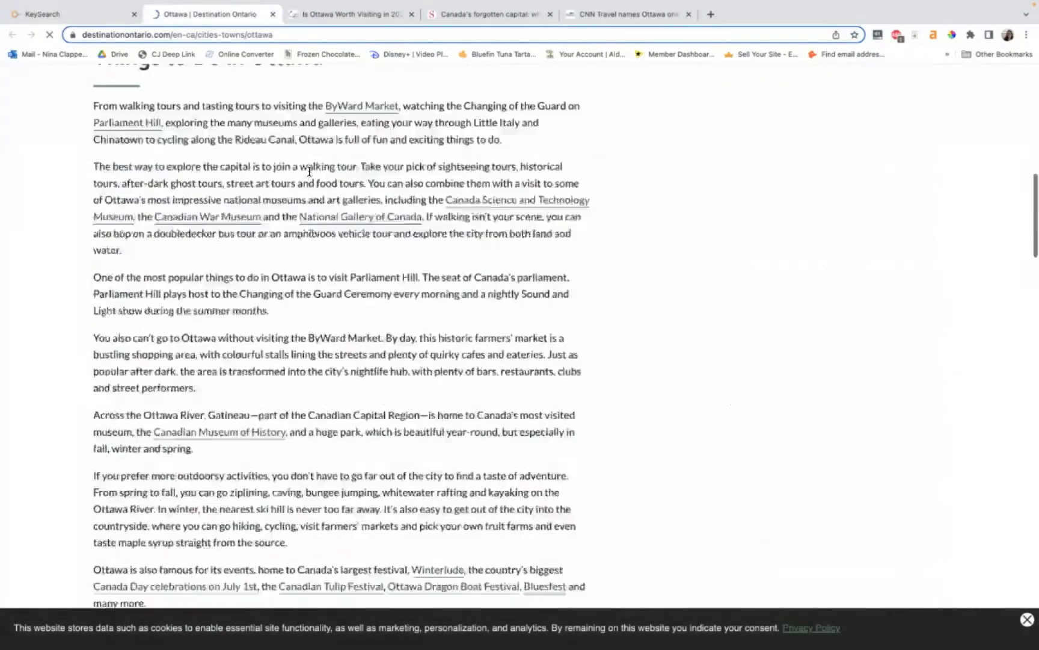
pyautogui.scroll(-15, 310, 171)
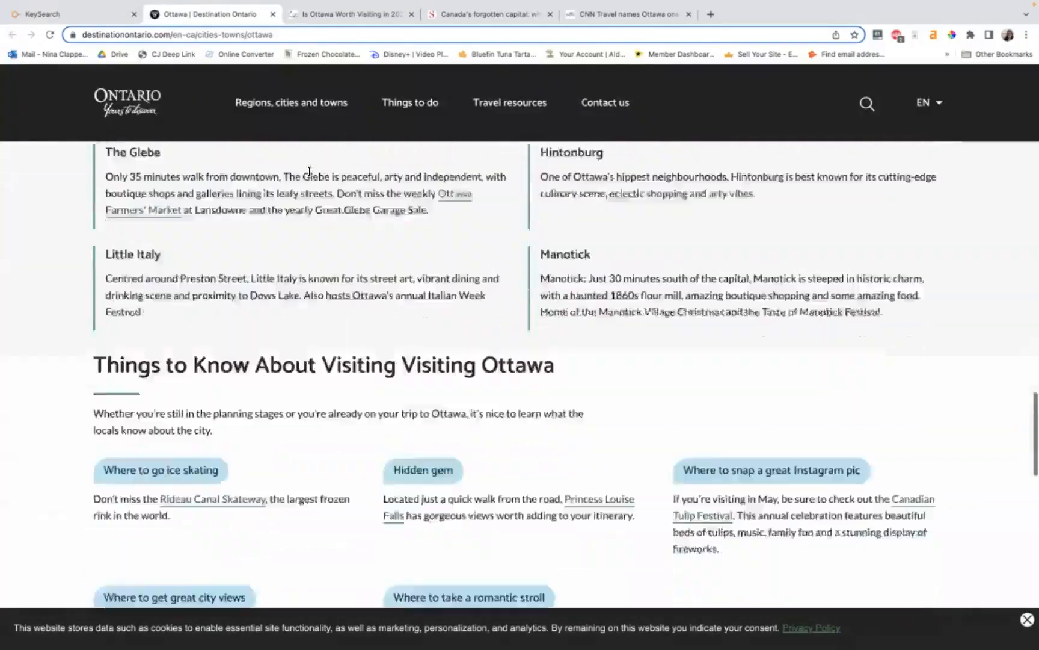
pyautogui.scroll(20, 309, 172)
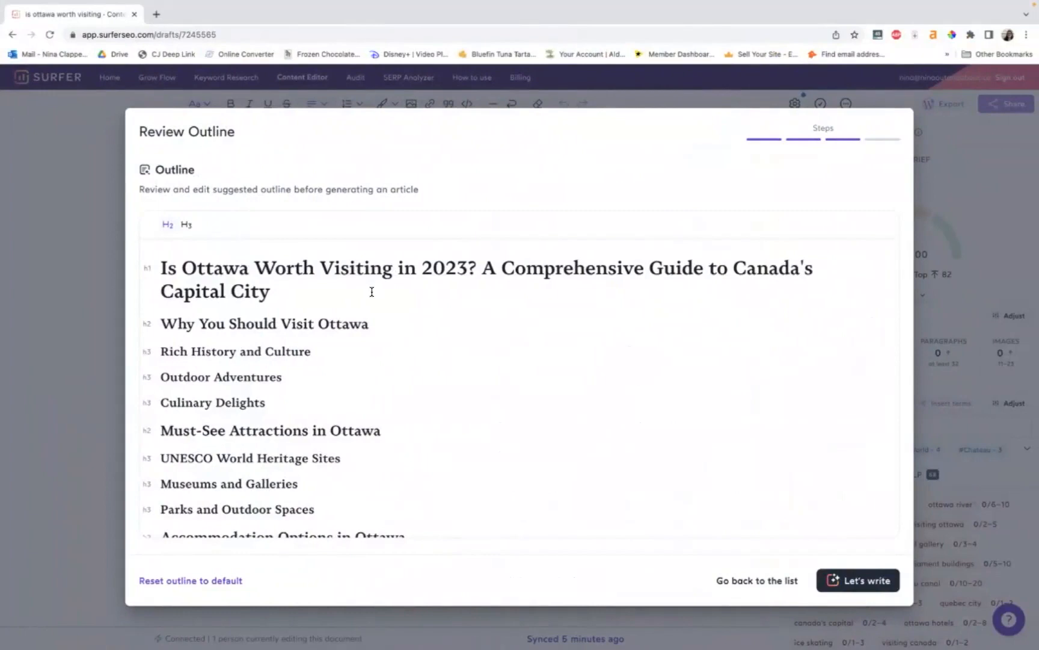
# Step: Back in Surfer's outline, add the H2 heading "Is Ottawa Worth Visiting?" above "Why You Should Visit Ottawa"
pyautogui.click(372, 292)
pyautogui.click(160, 324)
pyautogui.press('Return')
pyautogui.press('Up')
pyautogui.write('Is Ottawa Worth Visit')
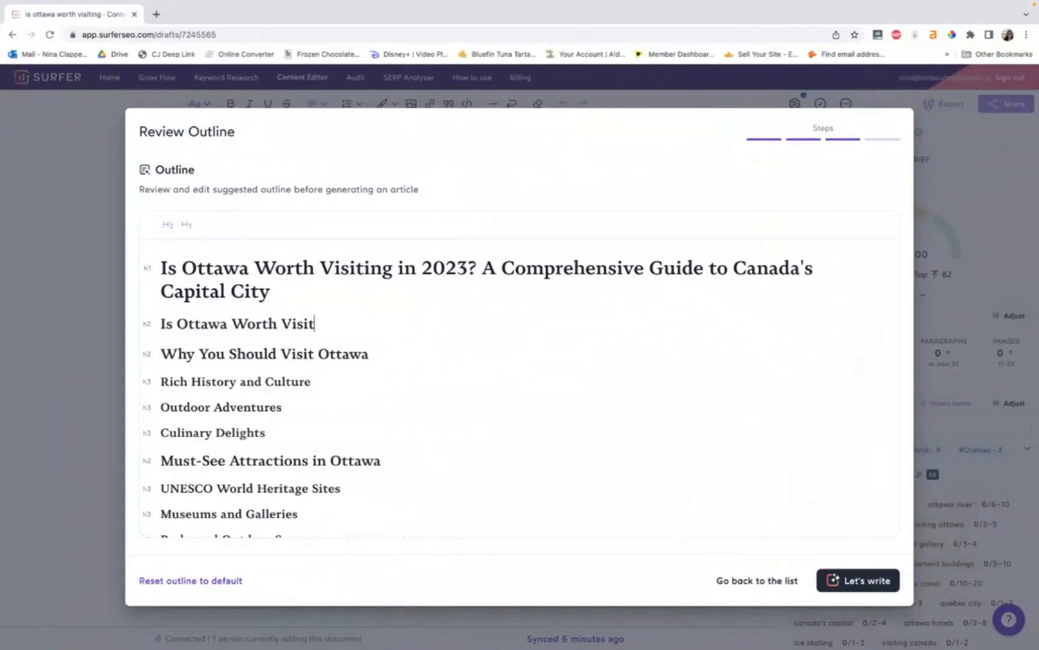
pyautogui.write('ing?')
# Step: Check the outline's transportation and trip-planning headings, and generate the article from the edited outline
pyautogui.scroll(-10, 322, 341)
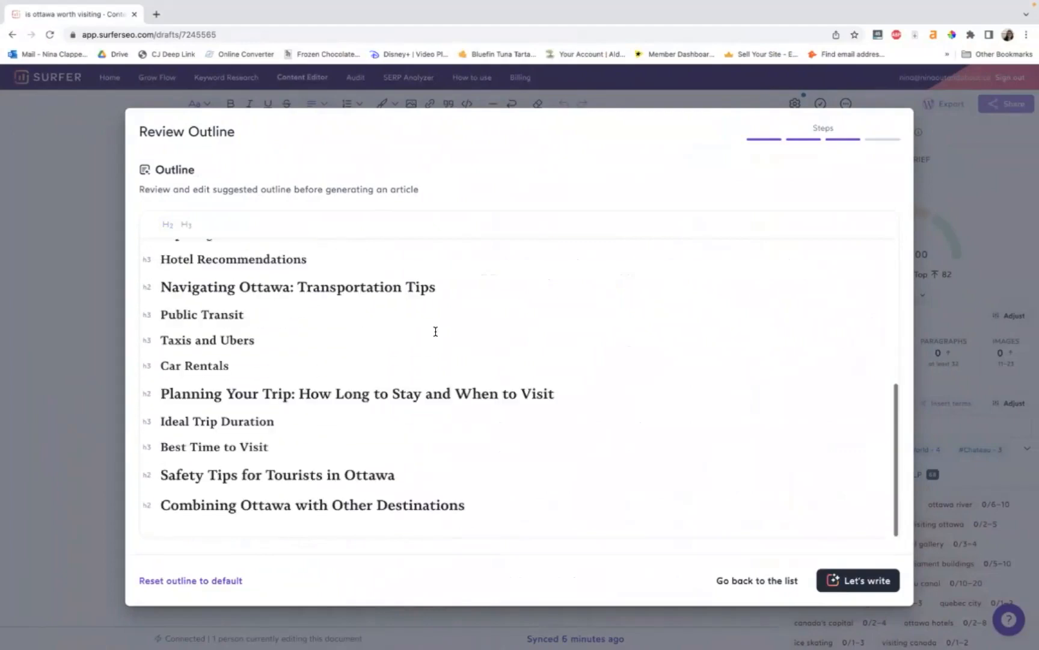
pyautogui.click(518, 380)
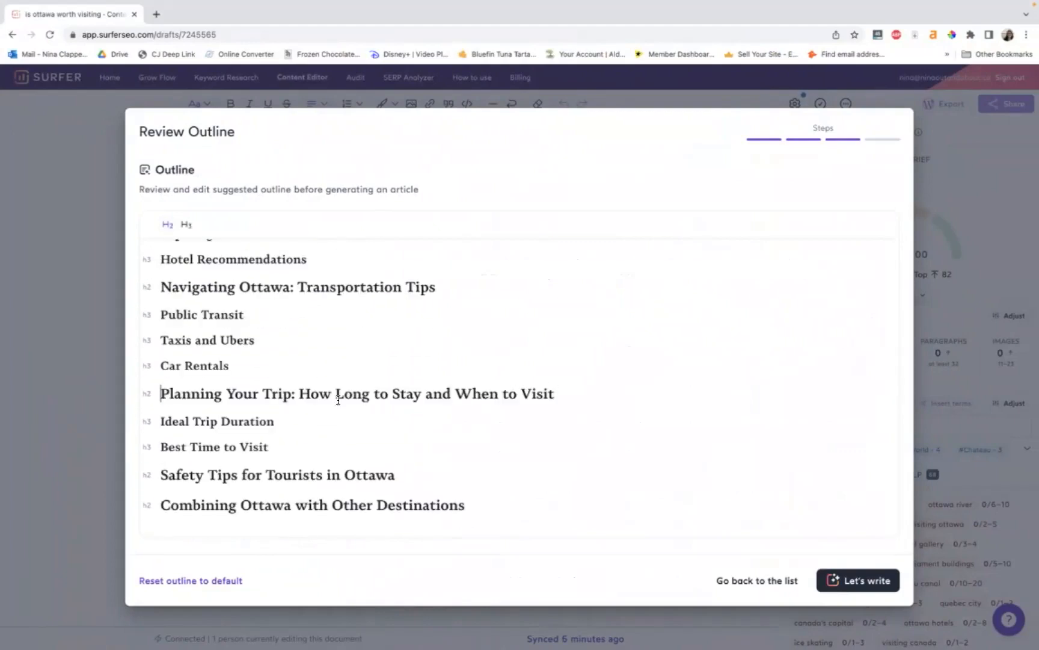
pyautogui.tripleClick(334, 395)
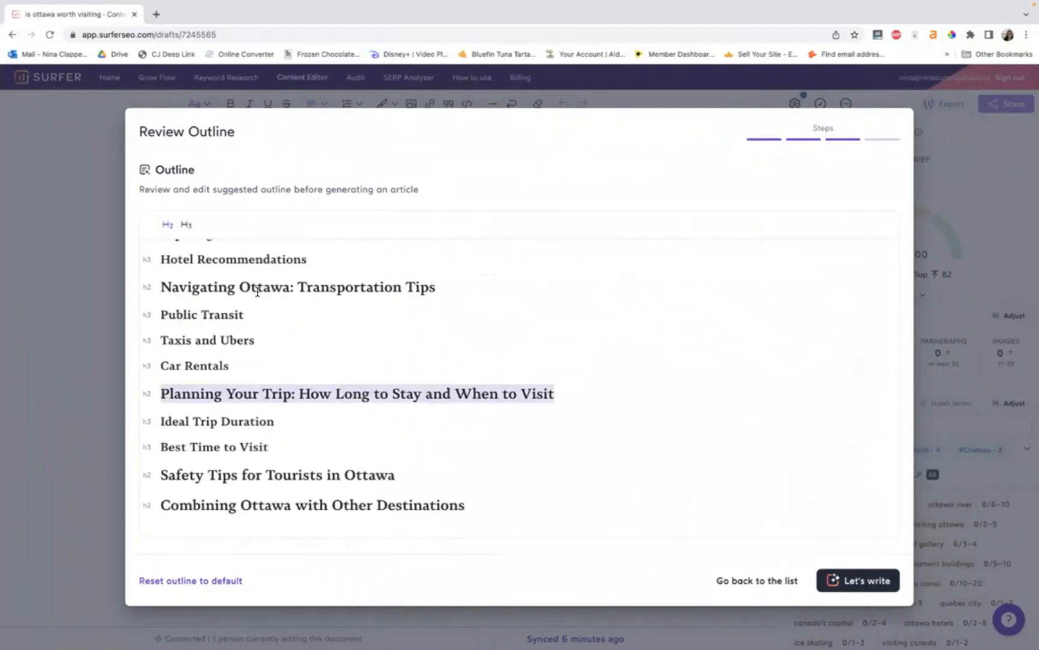
pyautogui.tripleClick(257, 292)
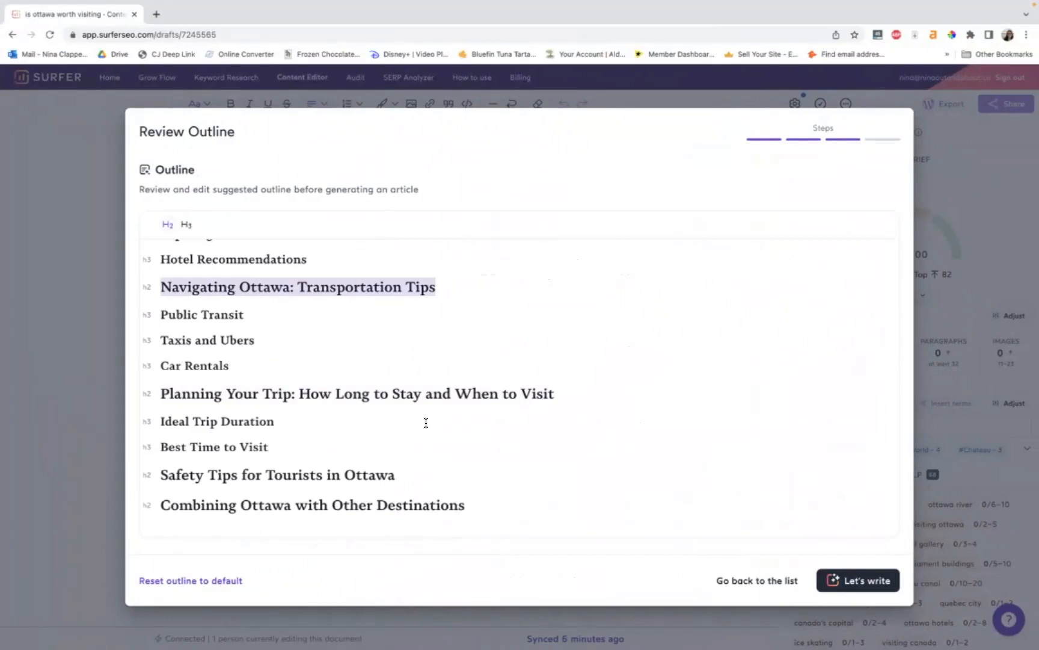
pyautogui.click(475, 292)
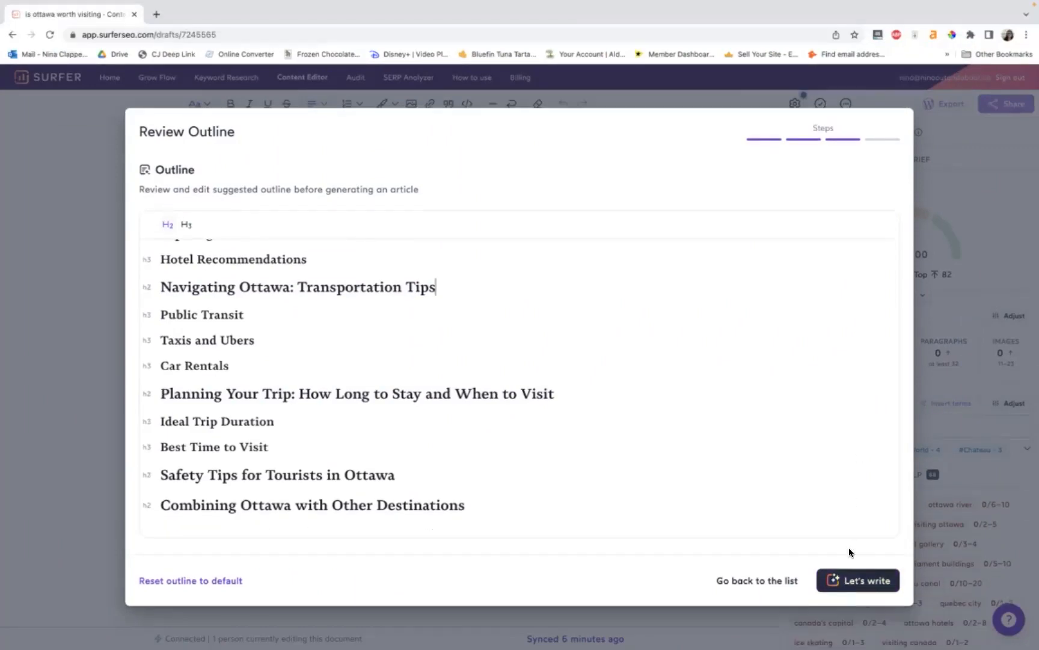
pyautogui.click(853, 581)
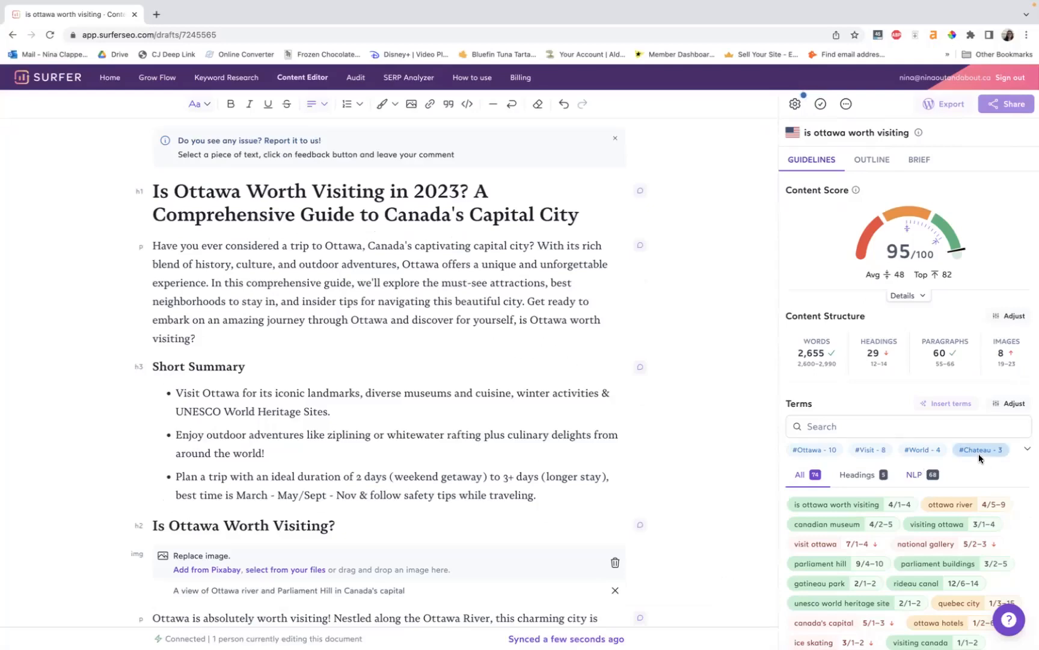
# Step: Examine the generated article's content score, structure targets and suggested terms, including the usage guidance for individual terms
pyautogui.scroll(-5, 977, 457)
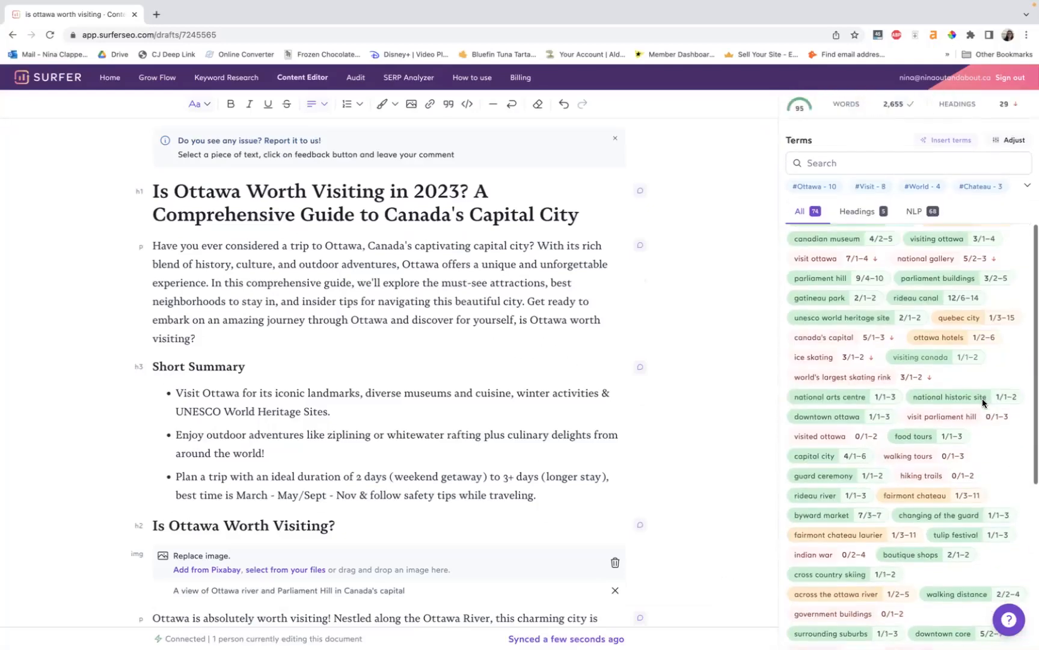
pyautogui.scroll(-1, 982, 403)
pyautogui.moveTo(842, 257)
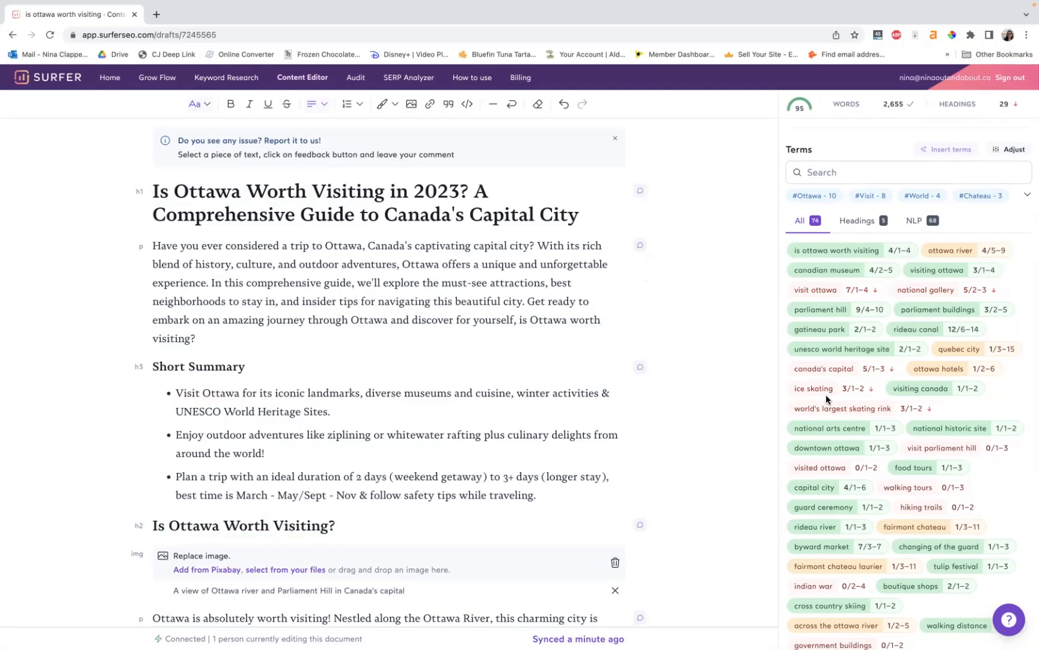
pyautogui.scroll(-5, 826, 394)
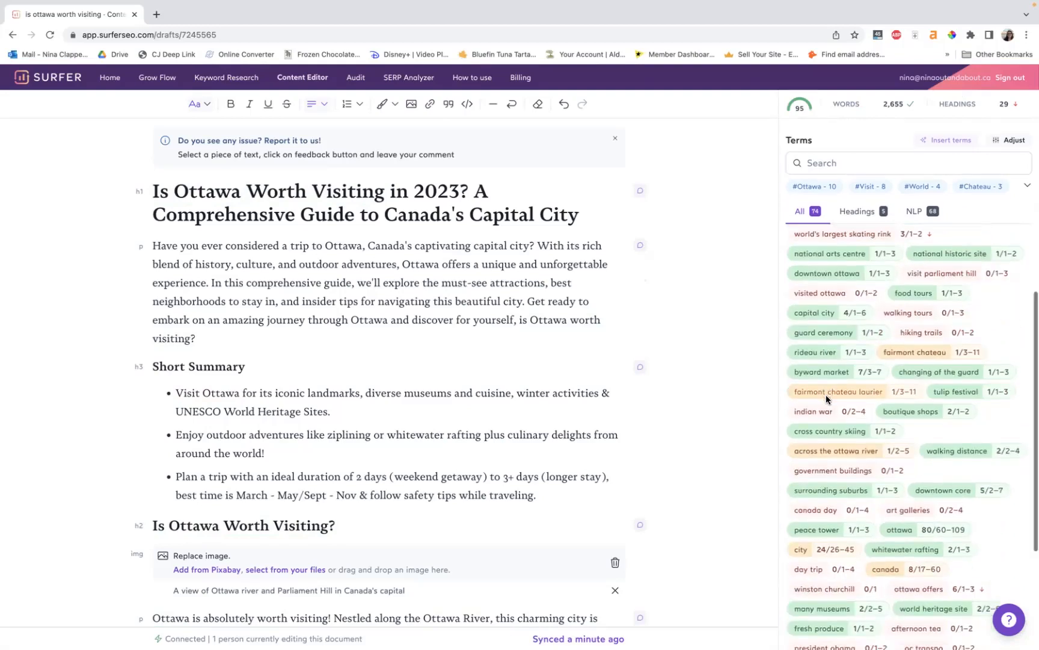
pyautogui.scroll(-1, 826, 397)
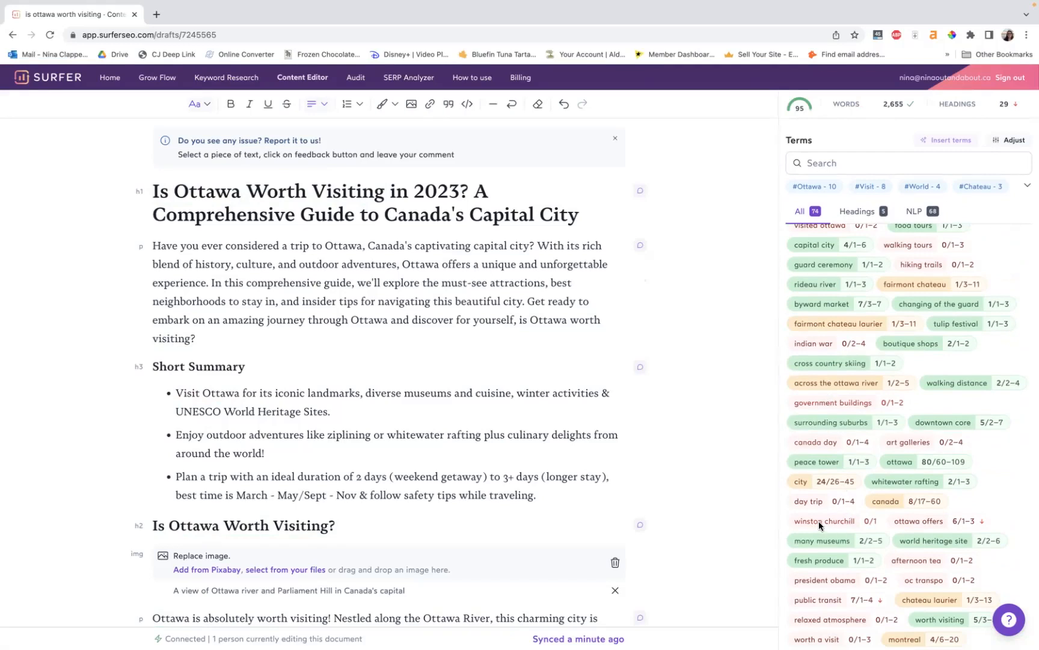
pyautogui.moveTo(837, 579)
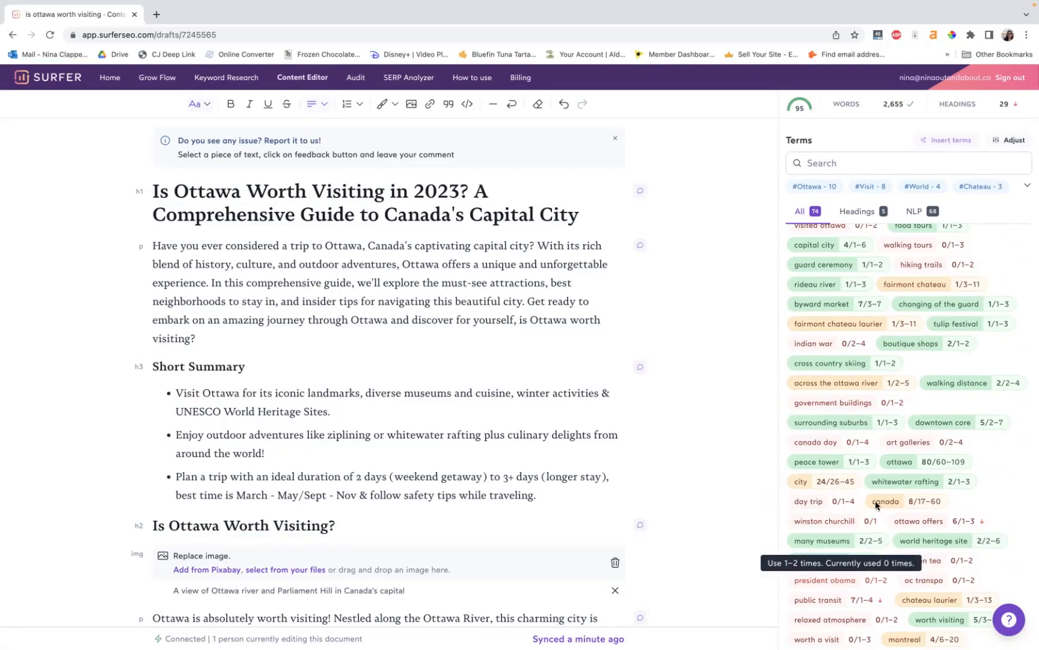
pyautogui.scroll(2, 890, 474)
pyautogui.scroll(6, 921, 314)
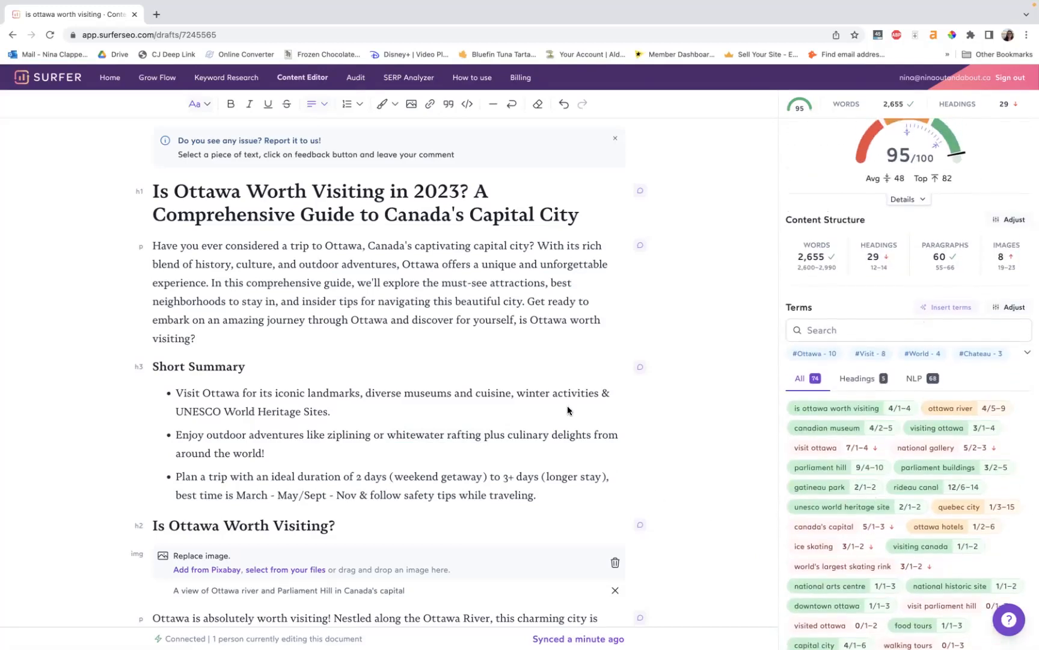
pyautogui.scroll(1, 563, 404)
pyautogui.scroll(-1, 526, 341)
# Step: Read the article's introduction, the "Short Summary" bullets and the "Is Ottawa Worth Visiting?" section
pyautogui.scroll(-3, 507, 336)
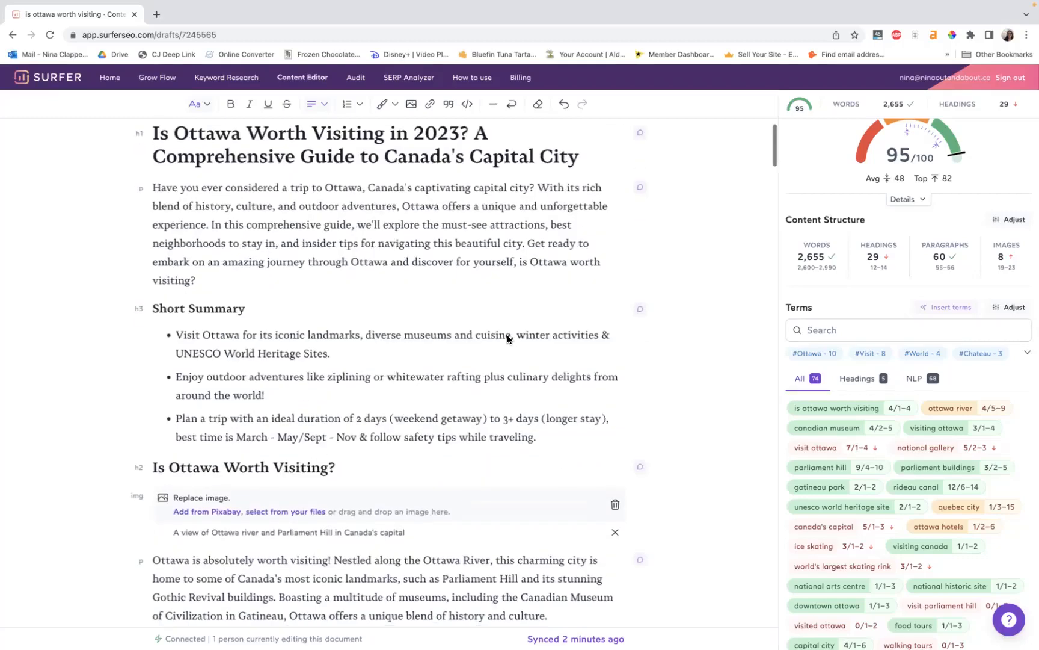
pyautogui.scroll(-2, 507, 336)
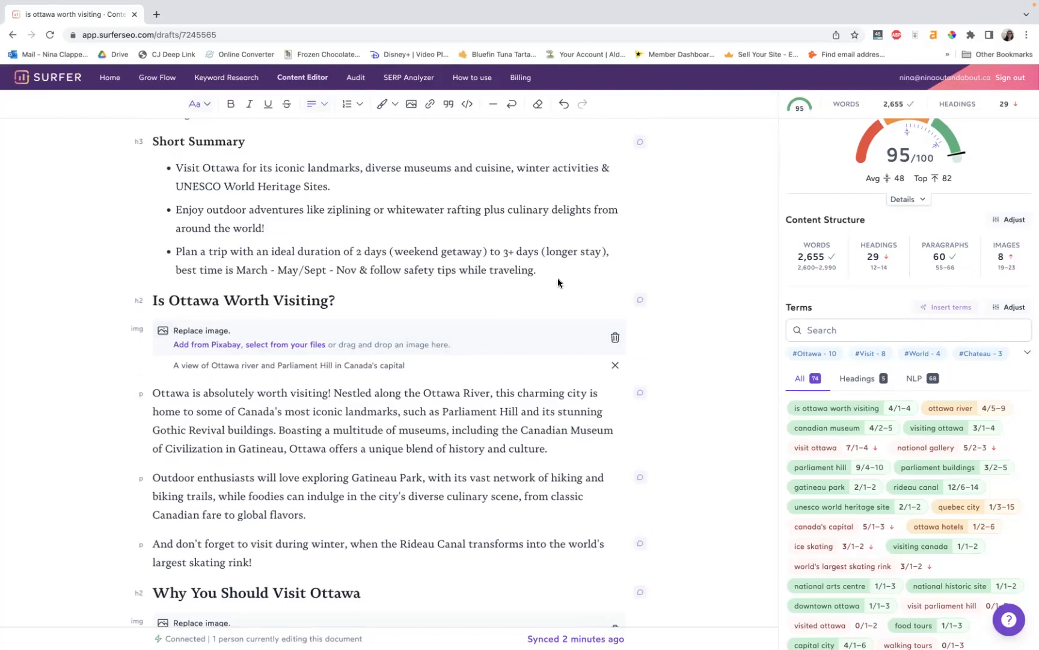
pyautogui.moveTo(548, 271); pyautogui.dragTo(157, 147)
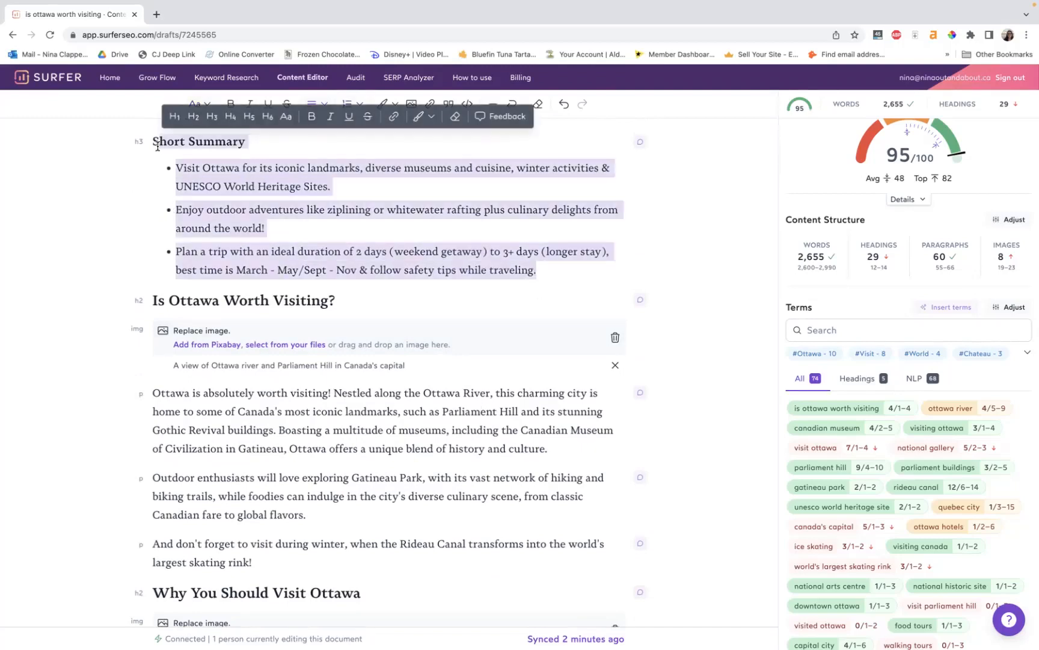
pyautogui.click(227, 187)
pyautogui.scroll(-5, 227, 190)
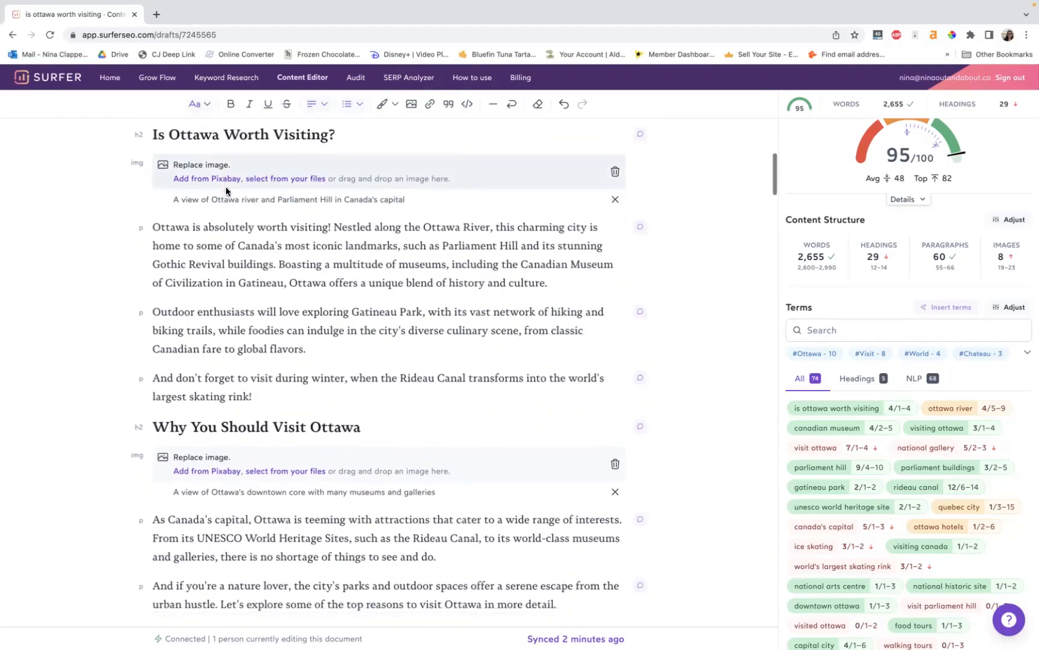
pyautogui.scroll(3, 232, 259)
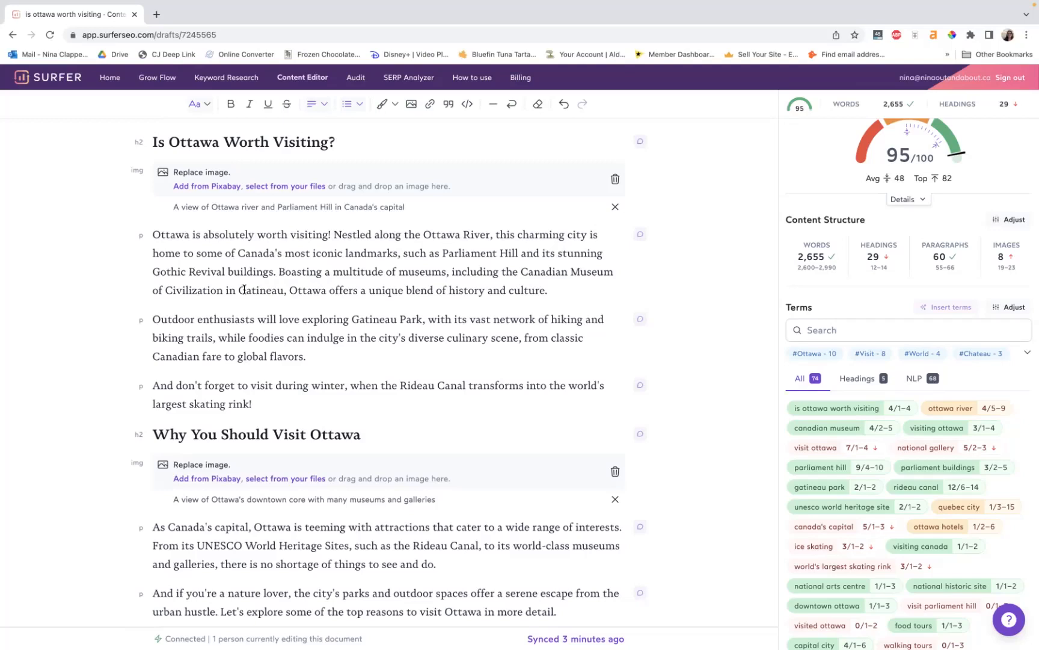
# Step: Read on from "Why You Should Visit Ottawa" through history, outdoor adventures and culinary delights to "Must-See Attractions in Ottawa"
pyautogui.click(256, 407)
pyautogui.scroll(-3, 206, 331)
pyautogui.scroll(-2, 206, 330)
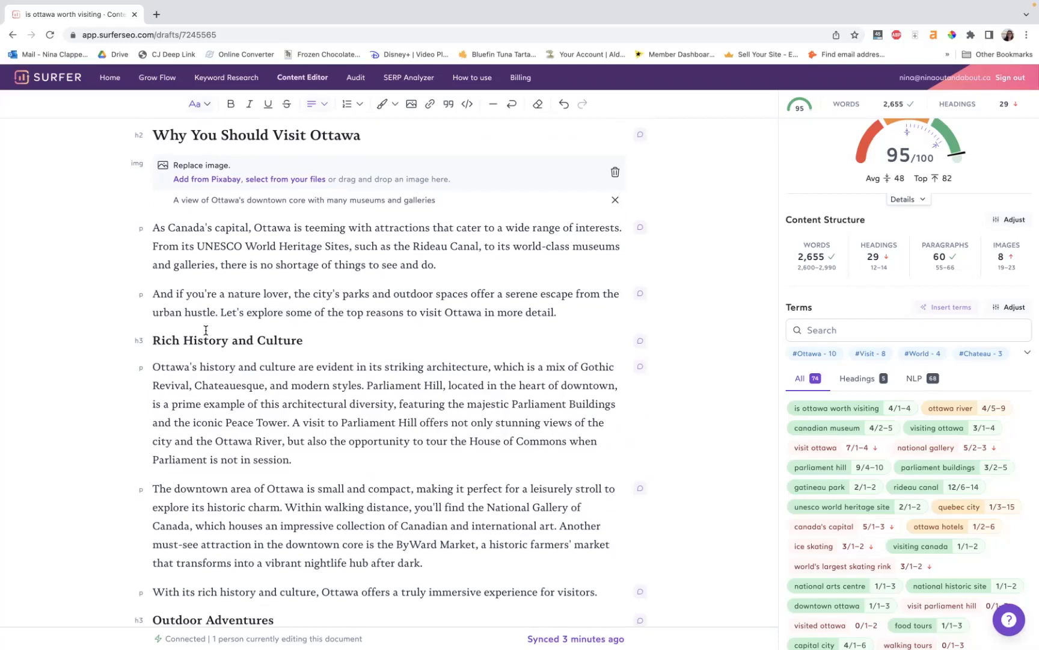
pyautogui.scroll(-5, 205, 330)
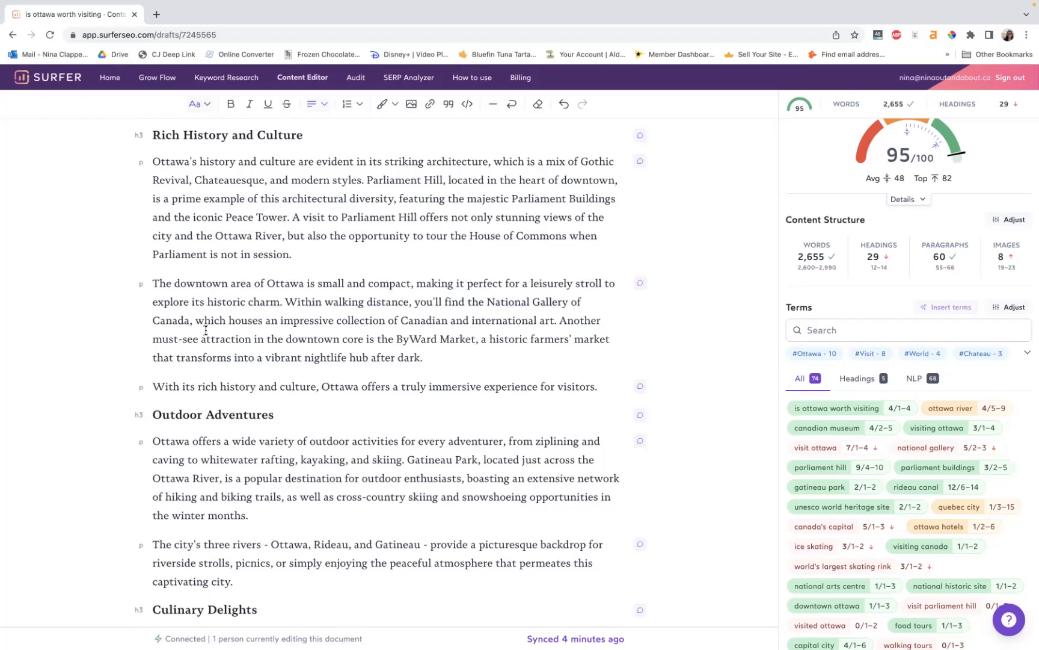
pyautogui.scroll(-5, 205, 330)
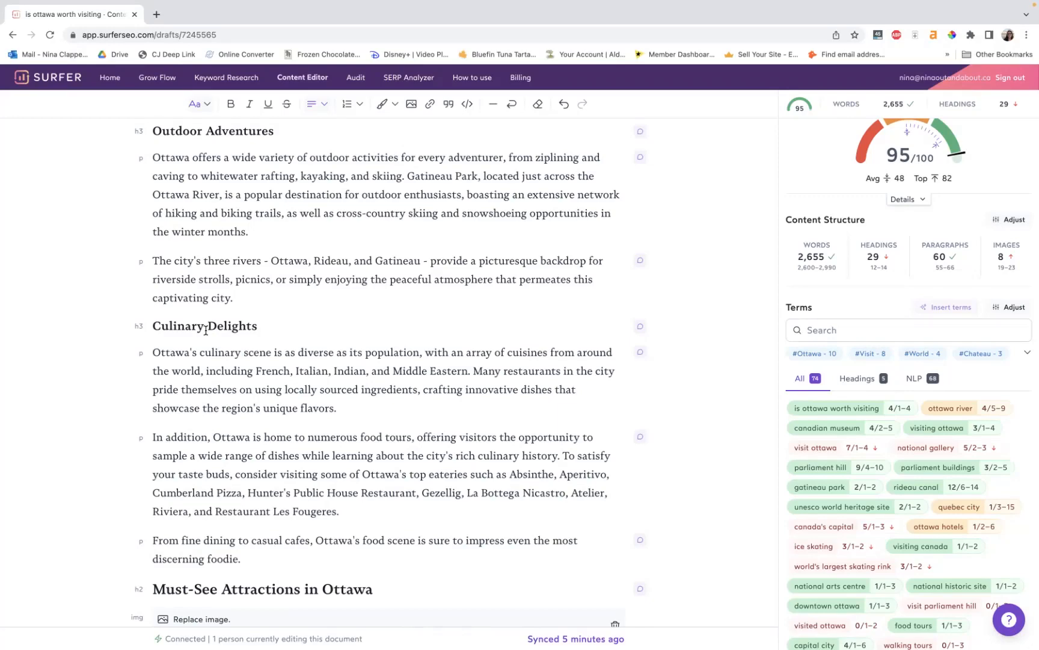
pyautogui.scroll(-6, 205, 329)
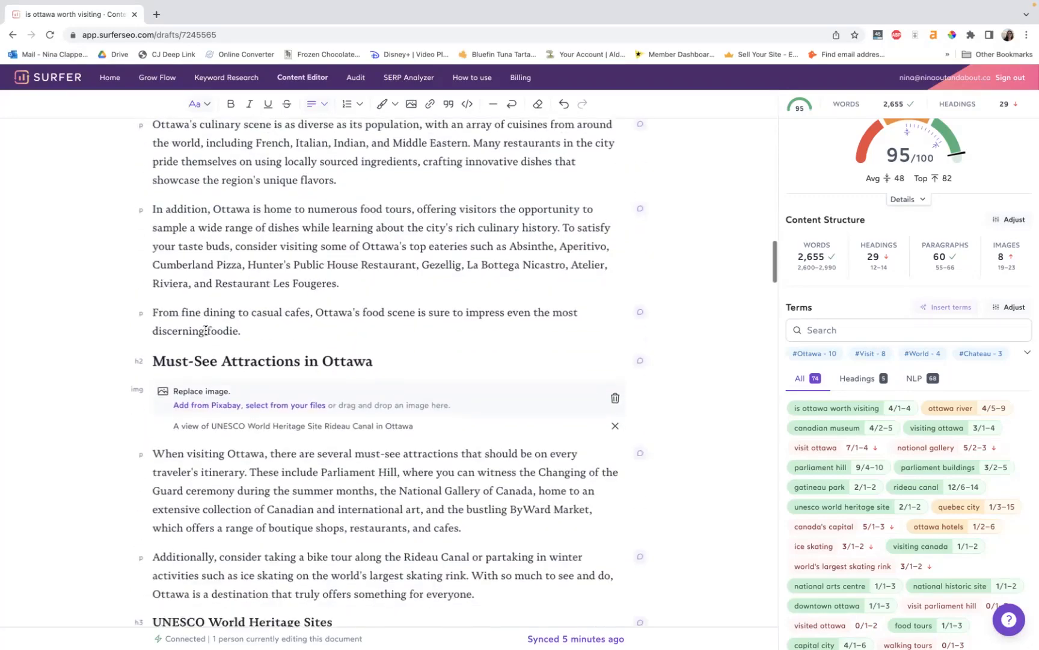
pyautogui.scroll(-2, 206, 329)
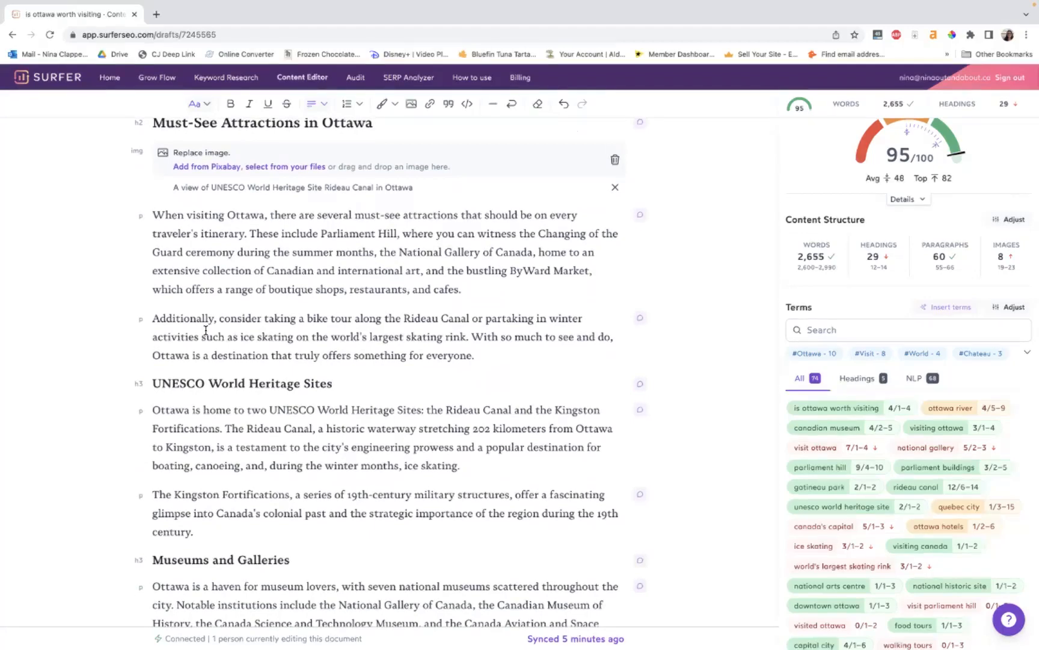
# Step: Read the "UNESCO World Heritage Sites", "Museums and Galleries" and "Parks and Outdoor Spaces" sections under the must-see attractions
pyautogui.scroll(-4, 305, 283)
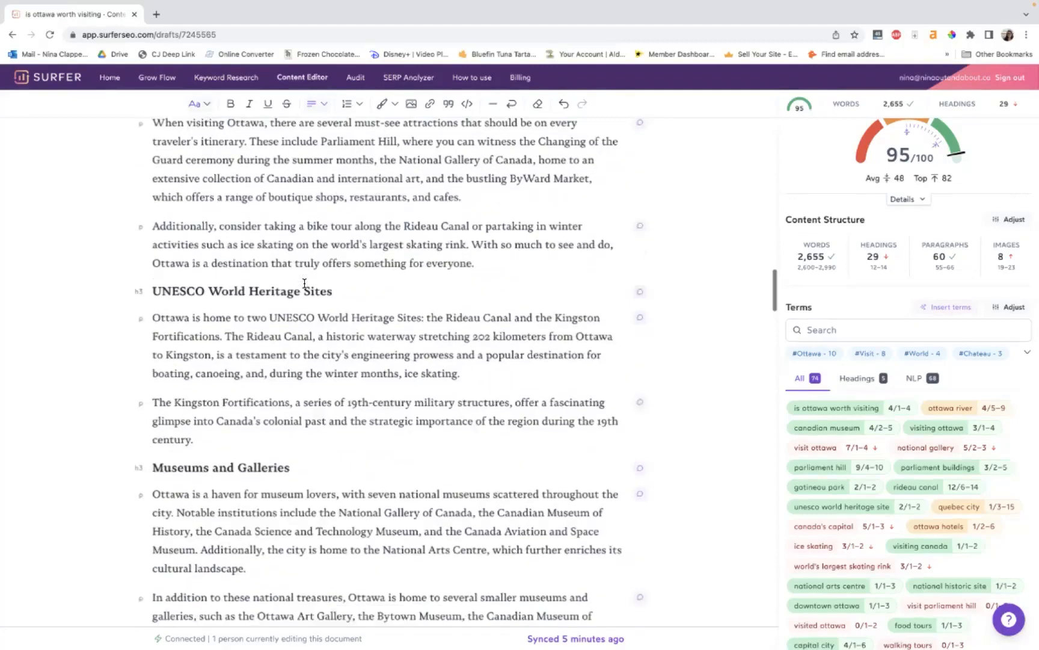
pyautogui.scroll(-1, 305, 283)
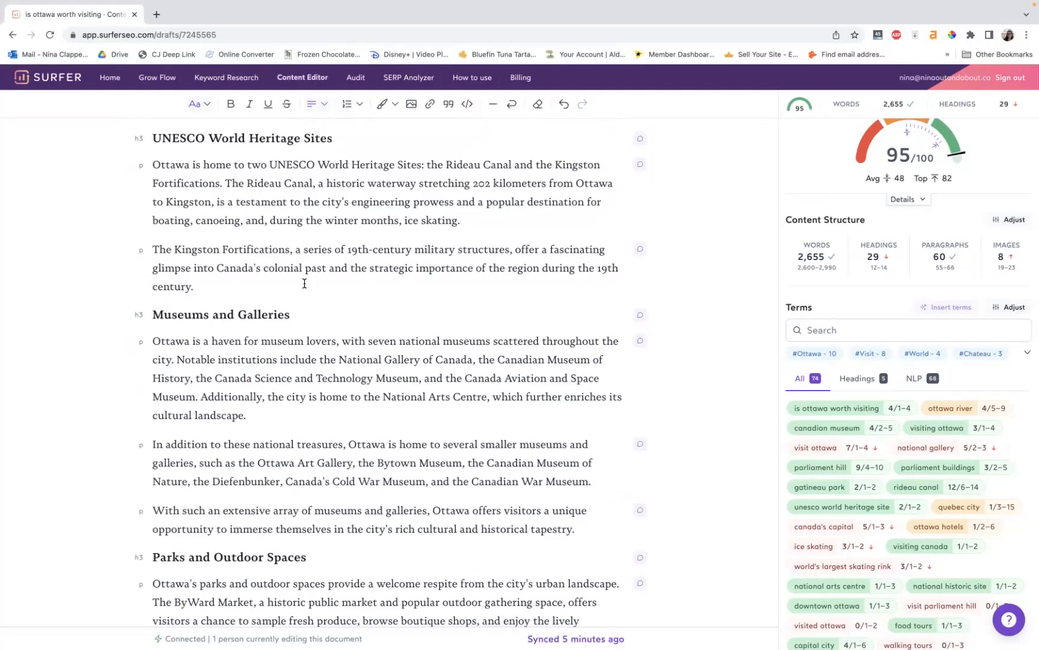
pyautogui.scroll(-5, 305, 284)
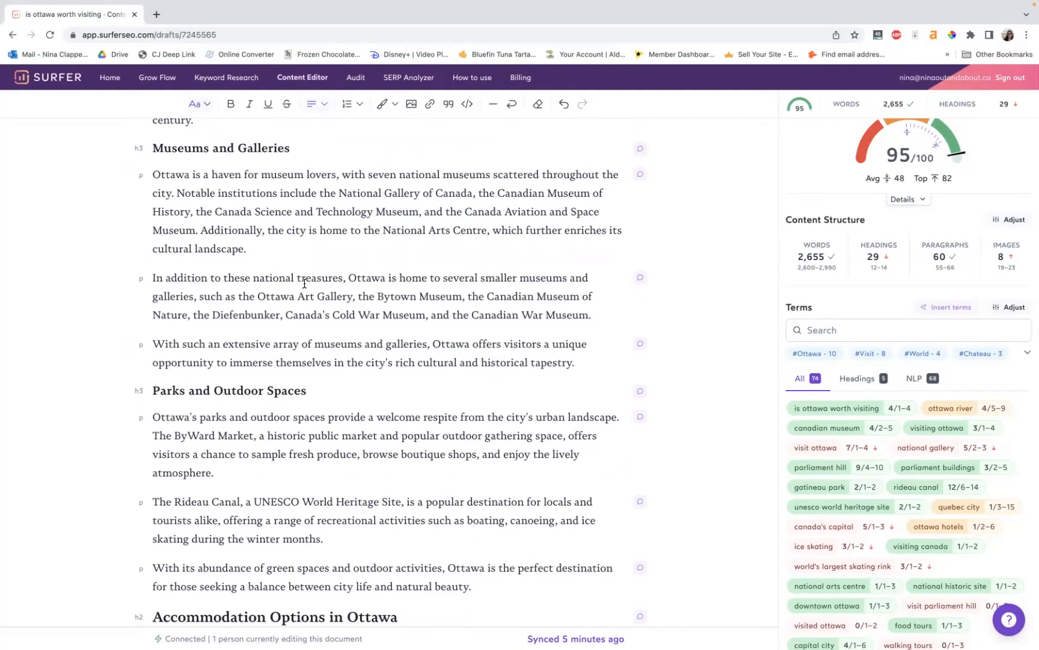
pyautogui.scroll(-7, 339, 309)
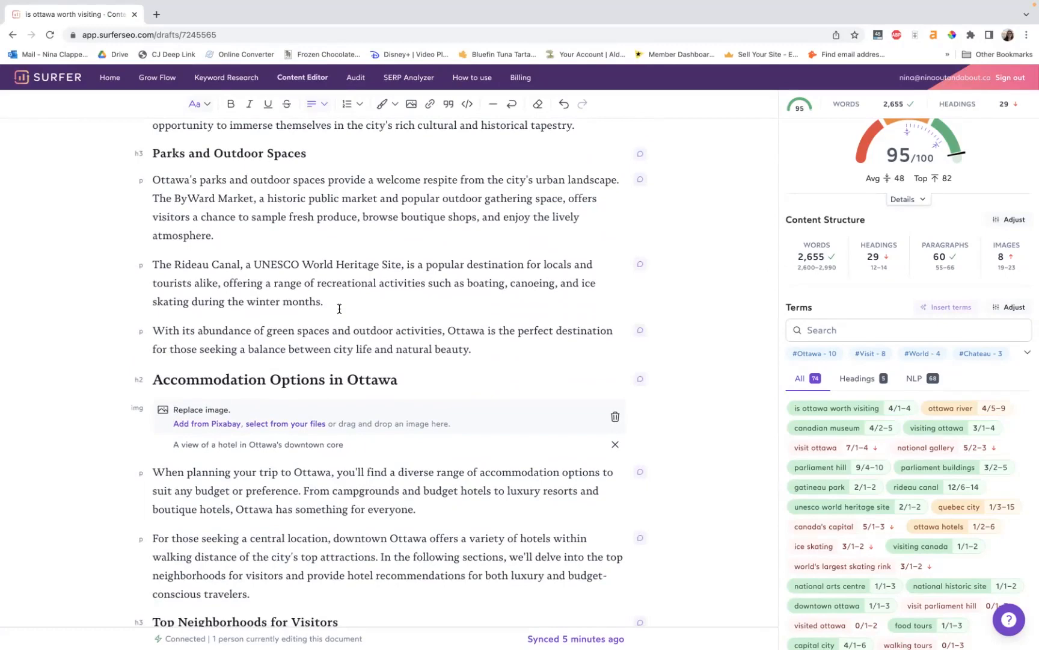
# Step: Read the "Accommodation Options in Ottawa" section, including the top neighborhoods and the hotel recommendations
pyautogui.scroll(-5, 339, 308)
pyautogui.scroll(-2, 339, 308)
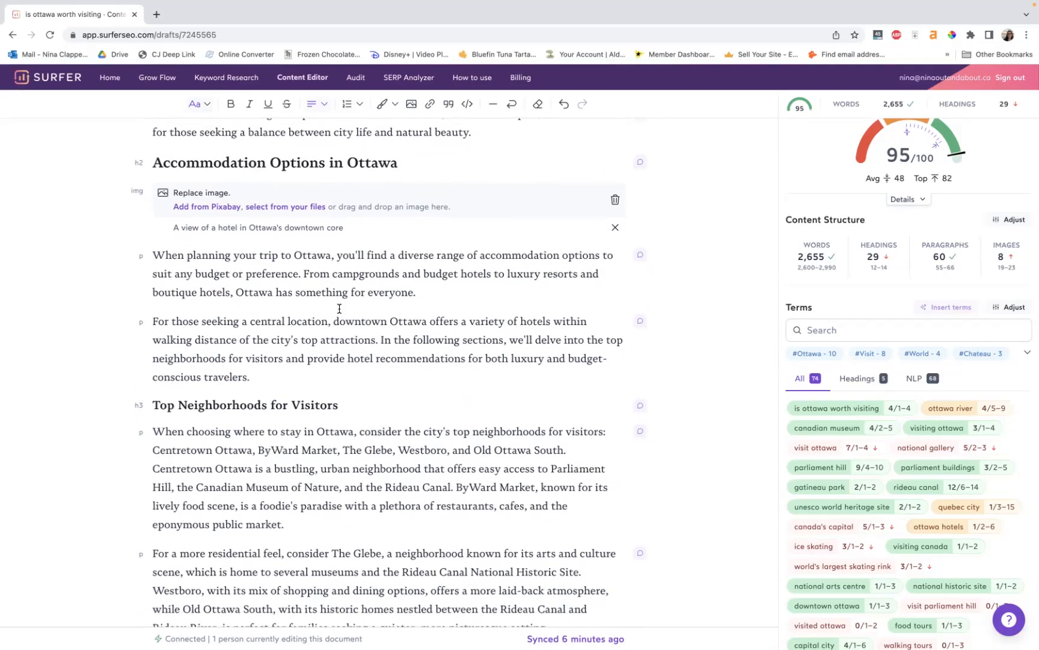
pyautogui.scroll(-5, 339, 309)
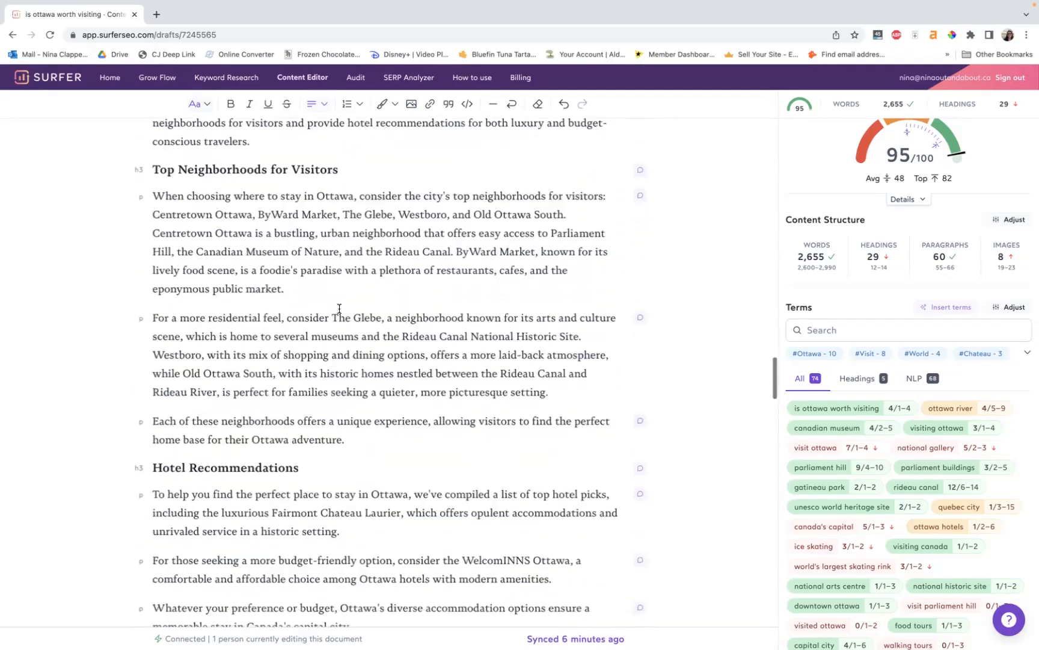
pyautogui.scroll(-1, 340, 309)
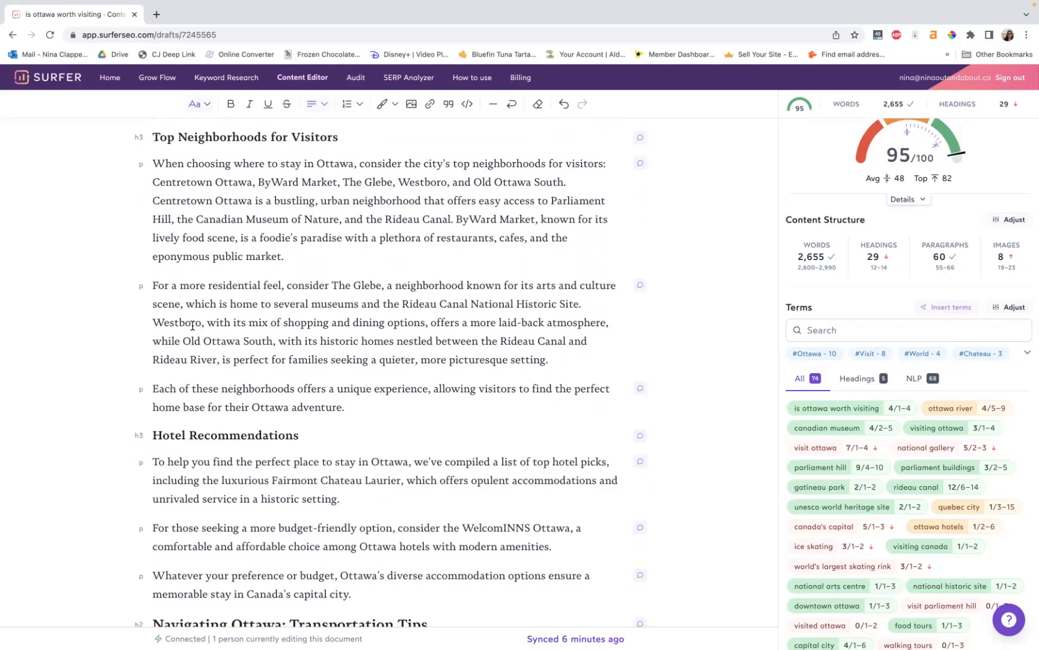
pyautogui.scroll(-5, 192, 324)
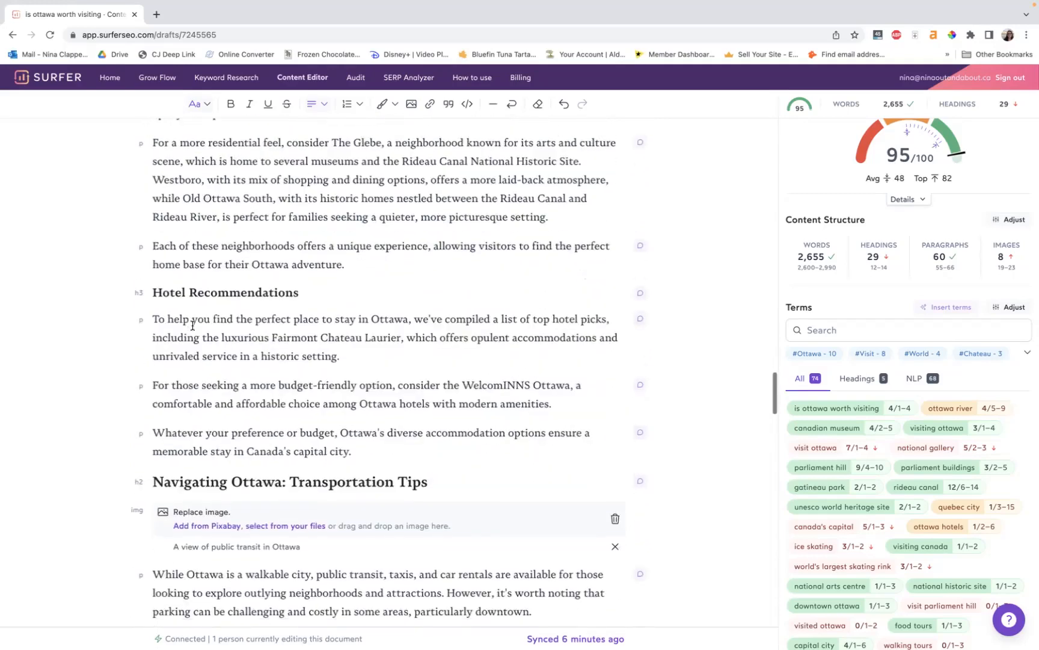
pyautogui.scroll(-2, 192, 325)
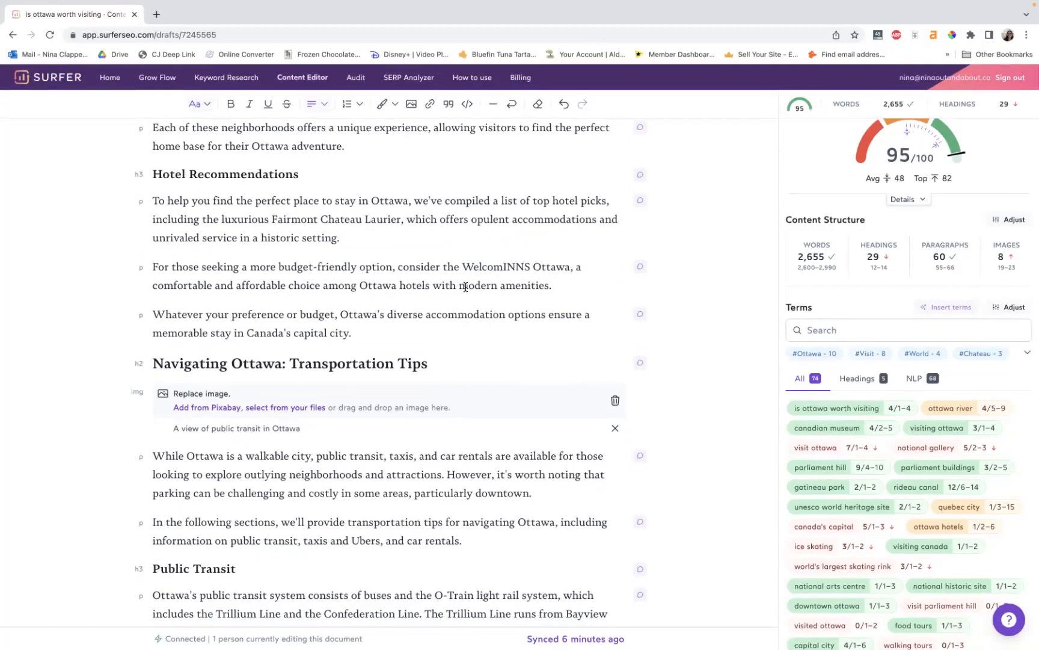
# Step: Read the transportation tips on public transit, taxis and Ubers, and car rentals, checking the stated daily rental rate
pyautogui.scroll(-2, 465, 287)
pyautogui.scroll(-5, 466, 287)
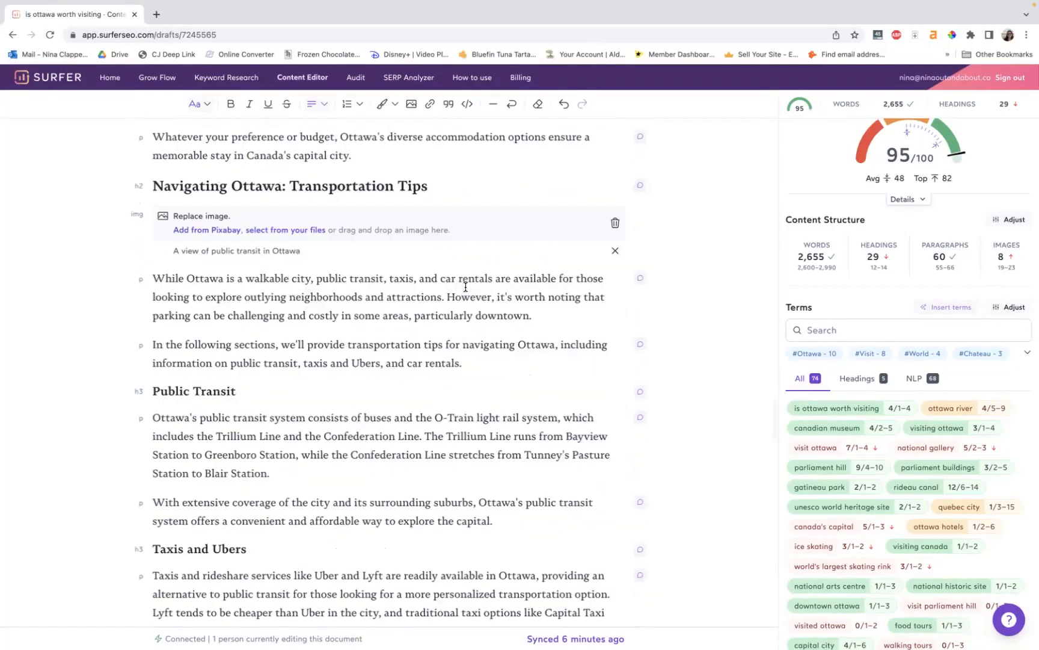
pyautogui.scroll(-1, 465, 287)
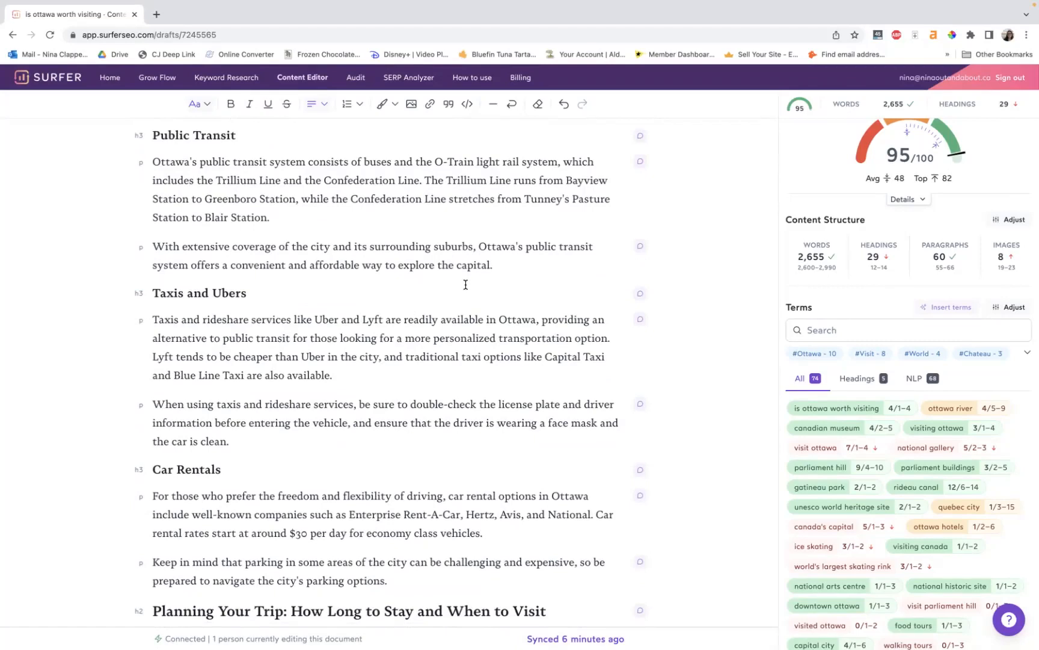
pyautogui.click(502, 259)
pyautogui.scroll(-1, 502, 260)
pyautogui.scroll(-2, 503, 259)
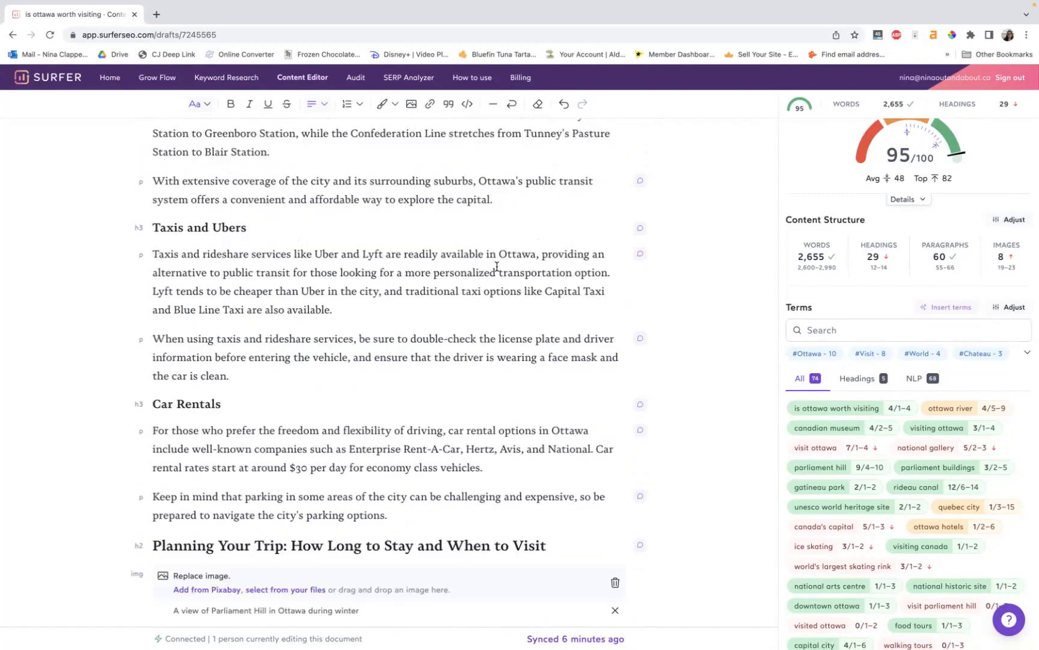
pyautogui.click(468, 308)
pyautogui.scroll(-4, 344, 303)
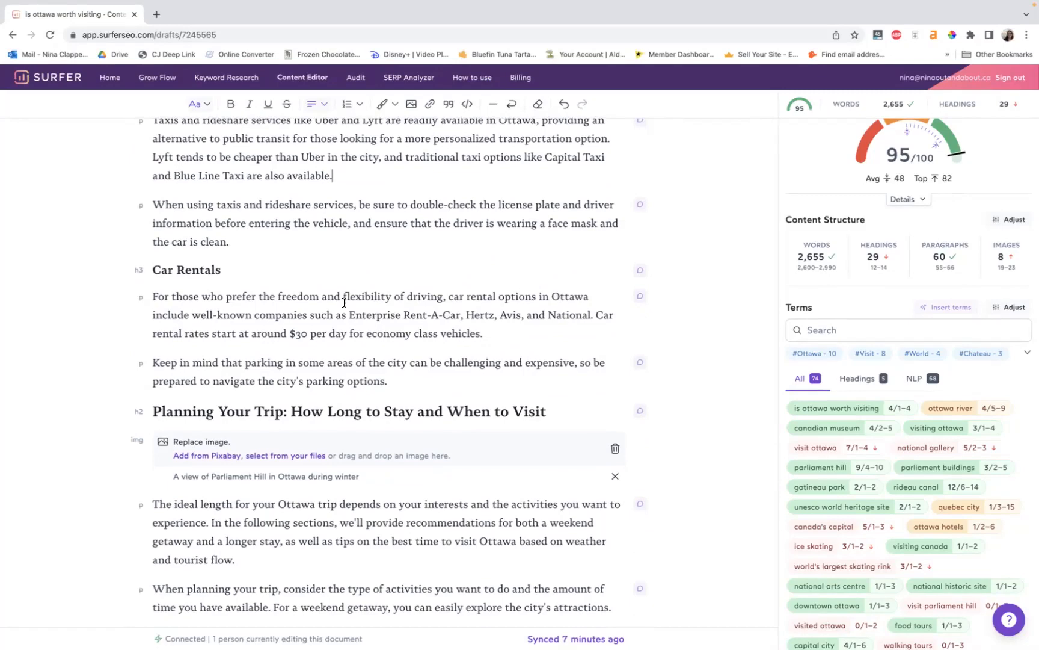
pyautogui.moveTo(288, 333); pyautogui.dragTo(486, 340)
pyautogui.click(457, 330)
# Step: Read the trip-planning section on ideal duration and best time to visit, checking the passage on Christmas lights and the skating rink
pyautogui.scroll(-4, 457, 330)
pyautogui.scroll(-1, 457, 330)
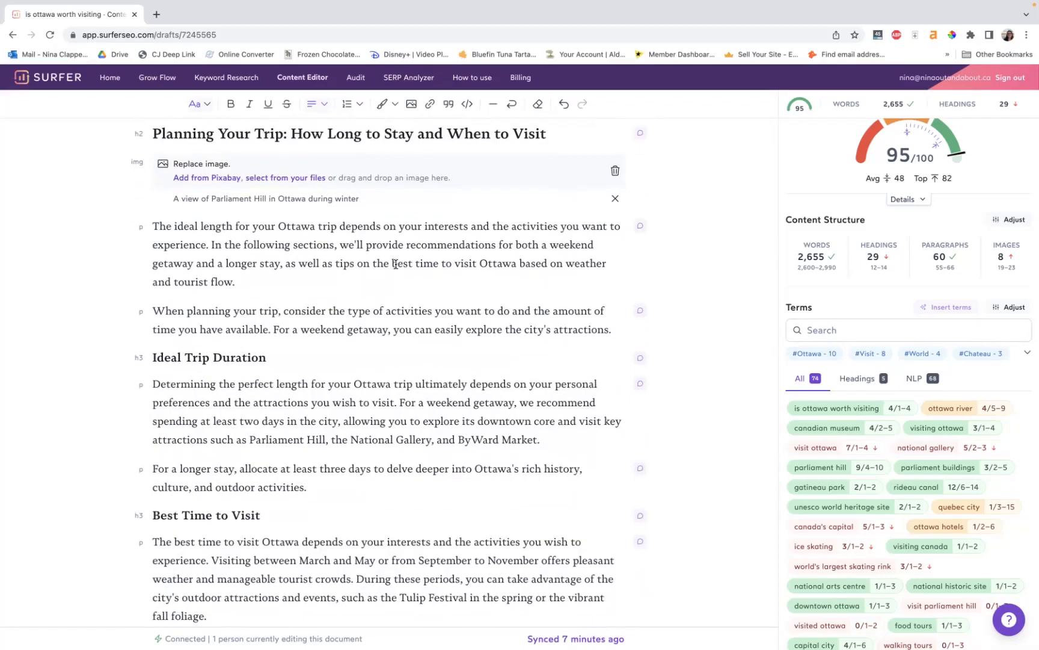
pyautogui.scroll(-3, 396, 263)
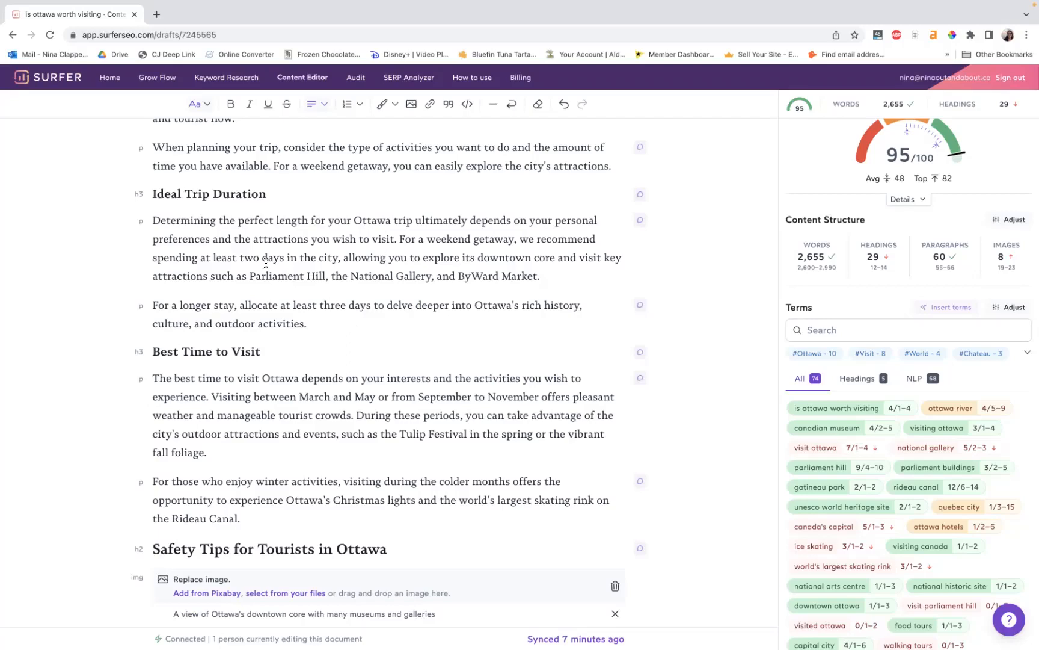
pyautogui.scroll(-3, 266, 263)
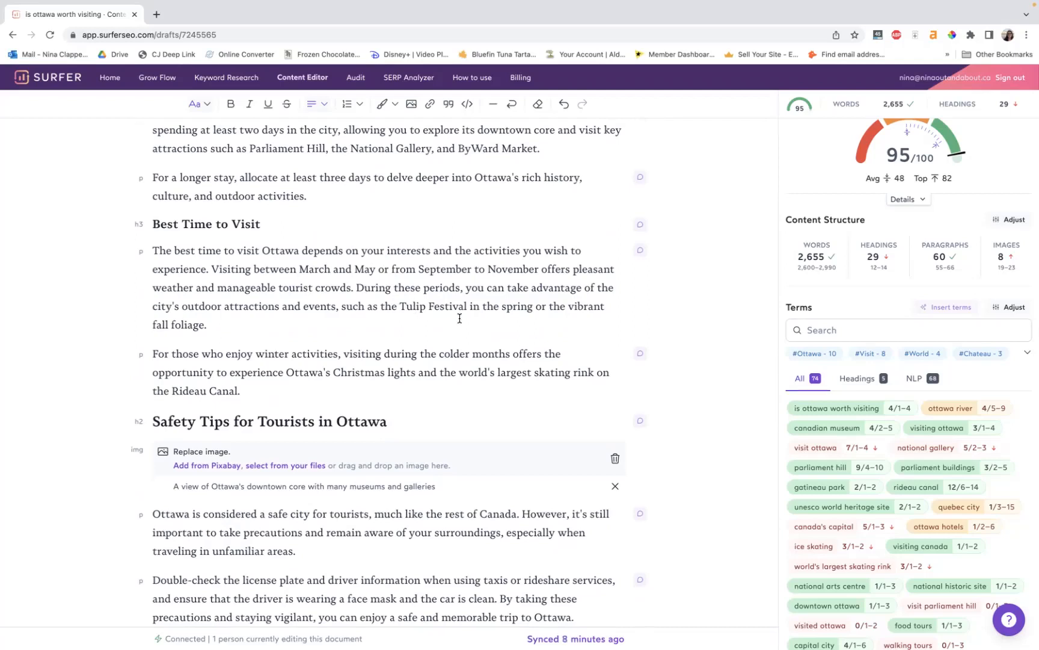
pyautogui.scroll(-1, 459, 317)
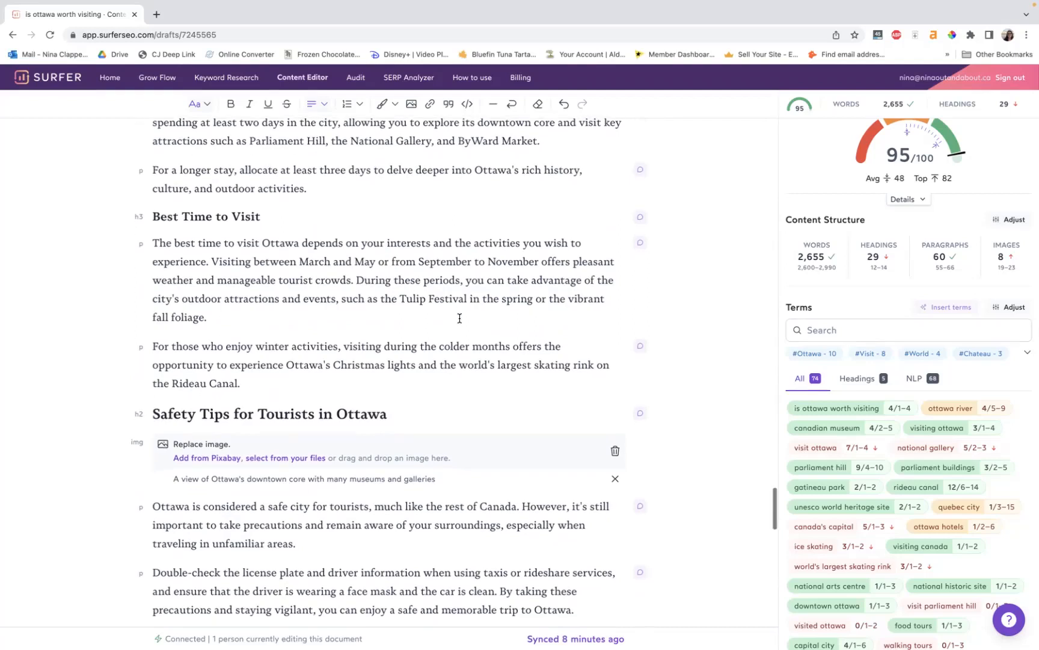
pyautogui.scroll(-5, 269, 318)
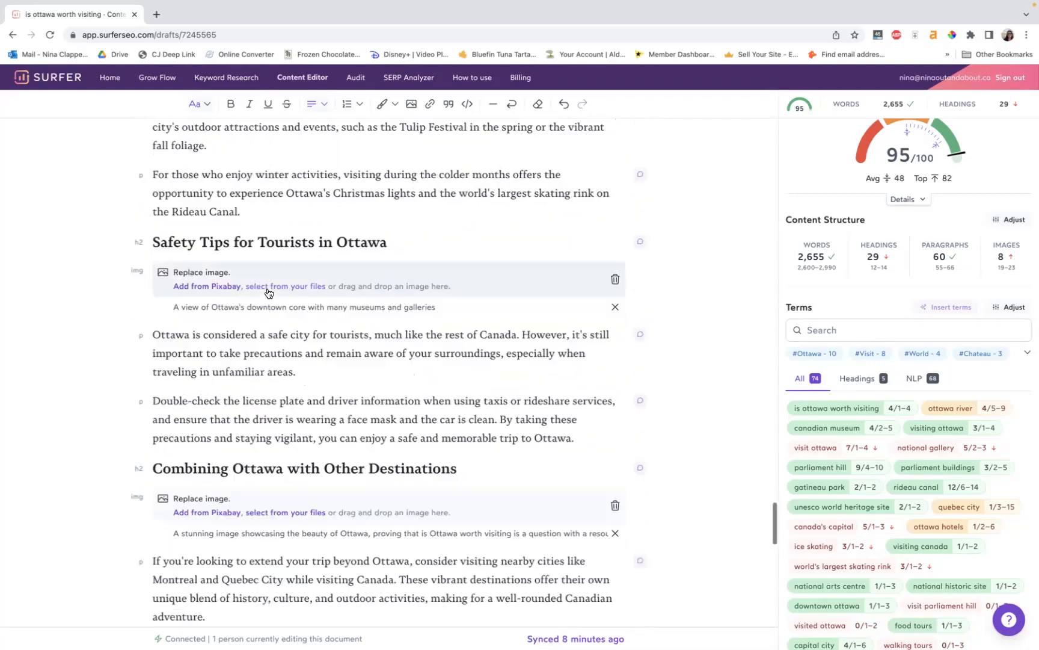
pyautogui.scroll(3, 269, 288)
pyautogui.moveTo(282, 262); pyautogui.dragTo(340, 271)
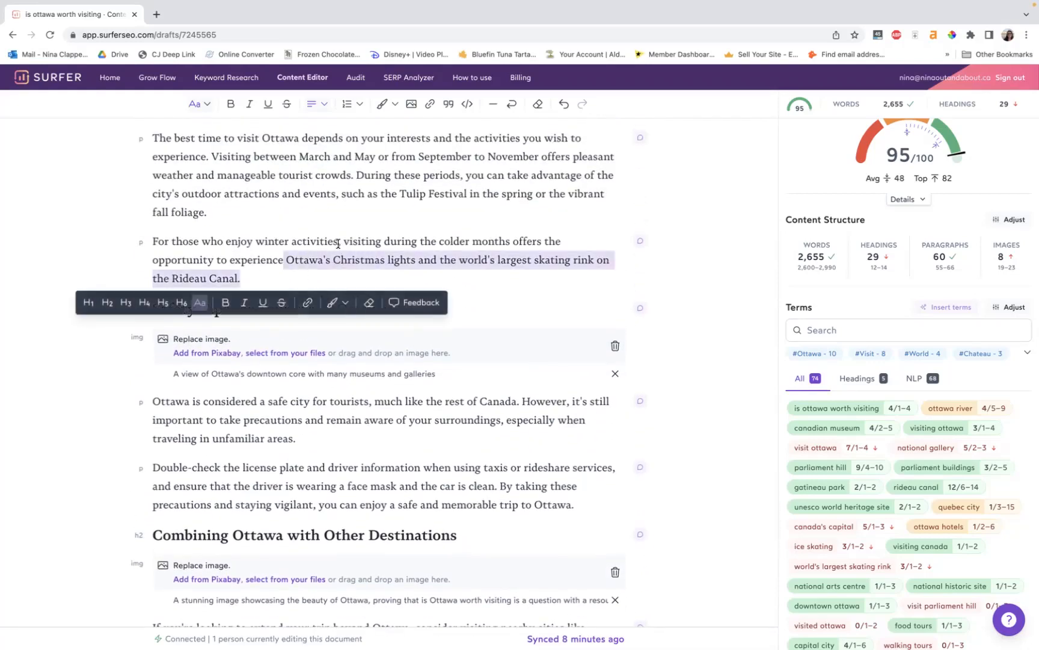
pyautogui.click(380, 259)
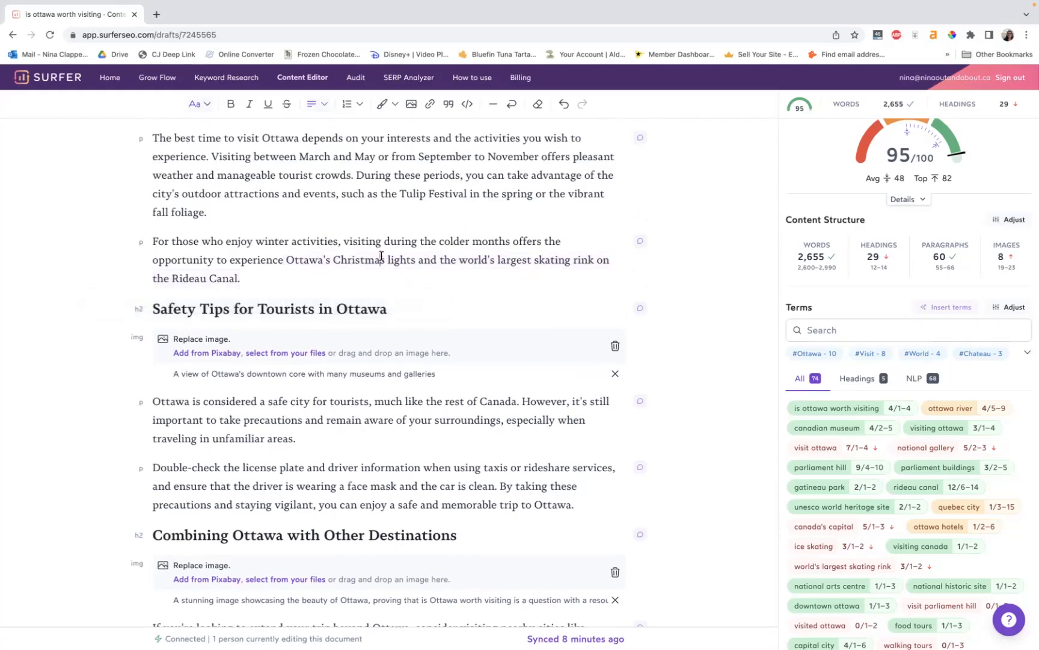
pyautogui.scroll(2, 327, 183)
# Step: Read the "Safety Tips for Tourists in Ottawa" and "Combining Ottawa with Other Destinations" sections
pyautogui.scroll(-6, 383, 292)
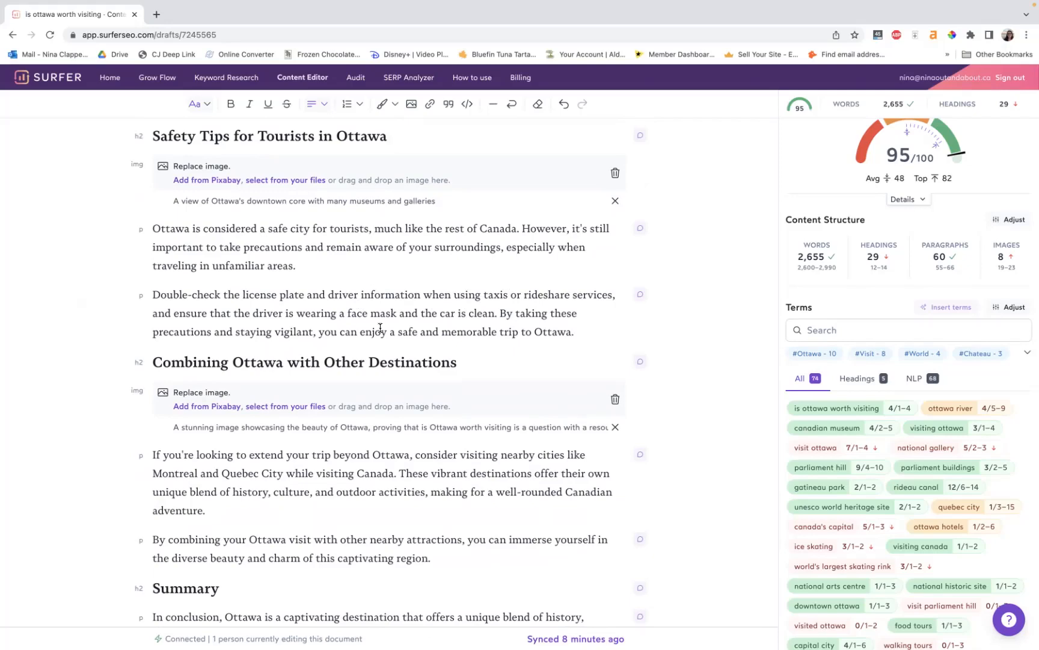
pyautogui.scroll(-3, 381, 328)
pyautogui.scroll(-1, 380, 330)
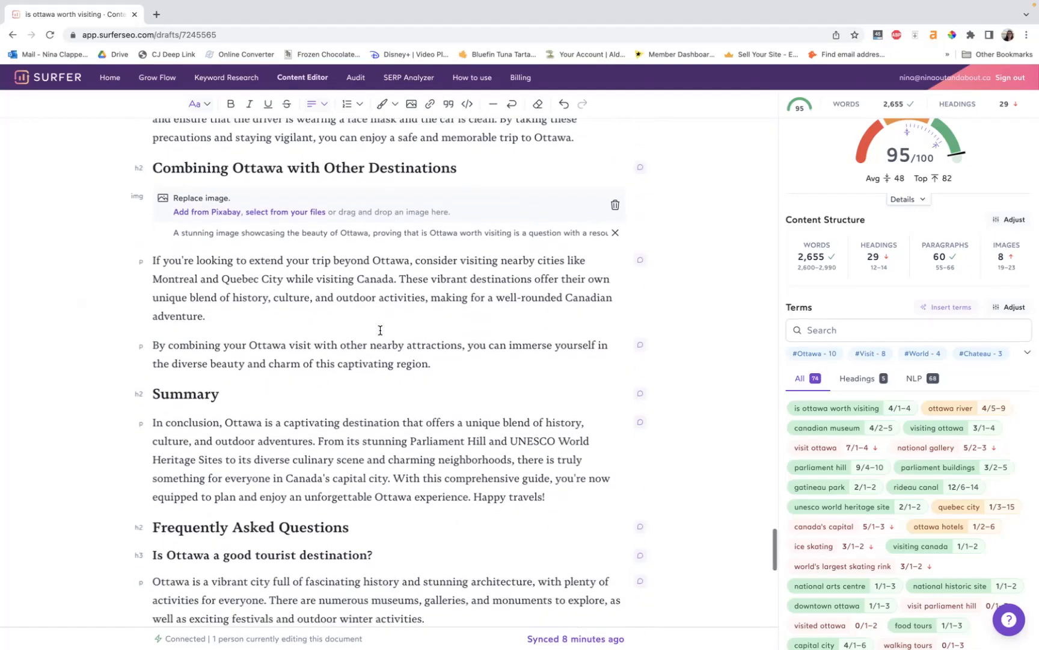
pyautogui.scroll(-1, 380, 330)
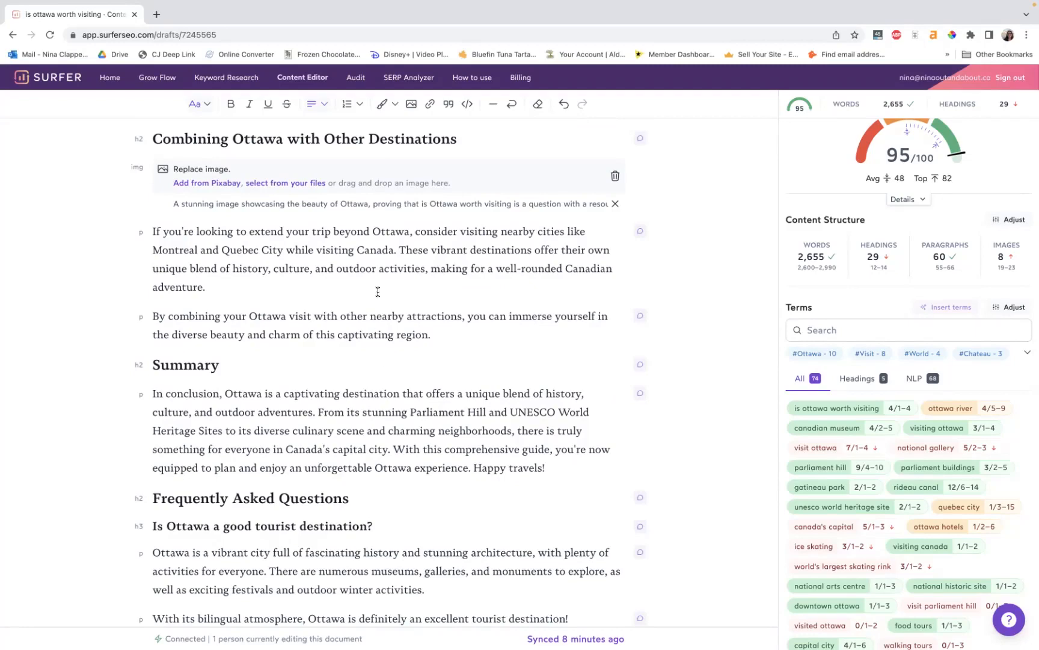
# Step: Review the article's "Summary" paragraph, highlighting its closing phrase "Happy travels!"
pyautogui.scroll(-3, 370, 342)
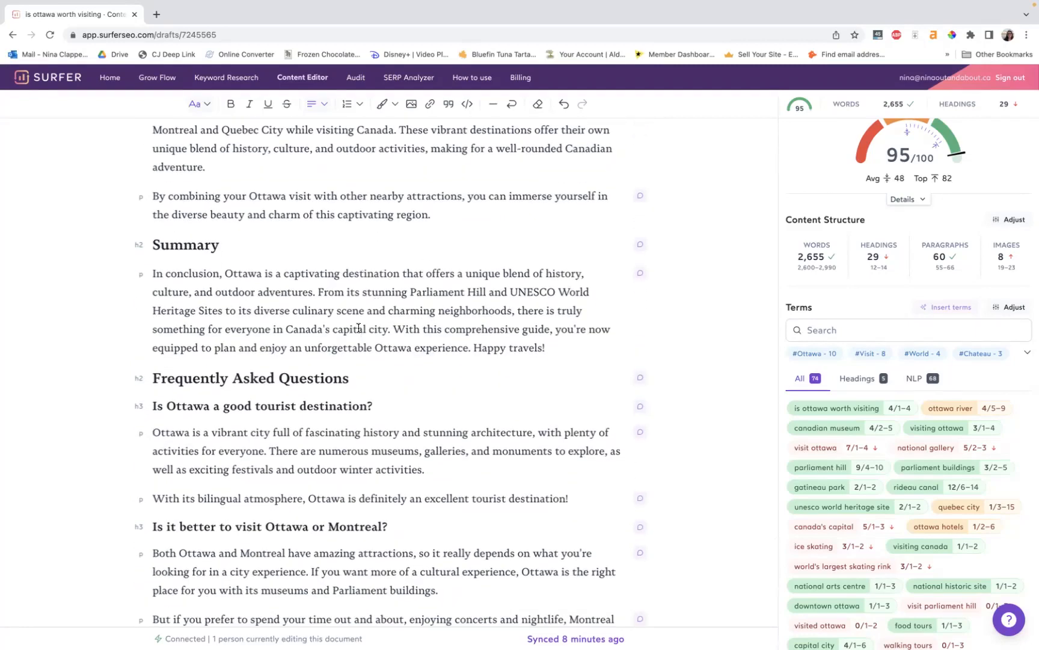
pyautogui.moveTo(473, 347); pyautogui.dragTo(552, 344)
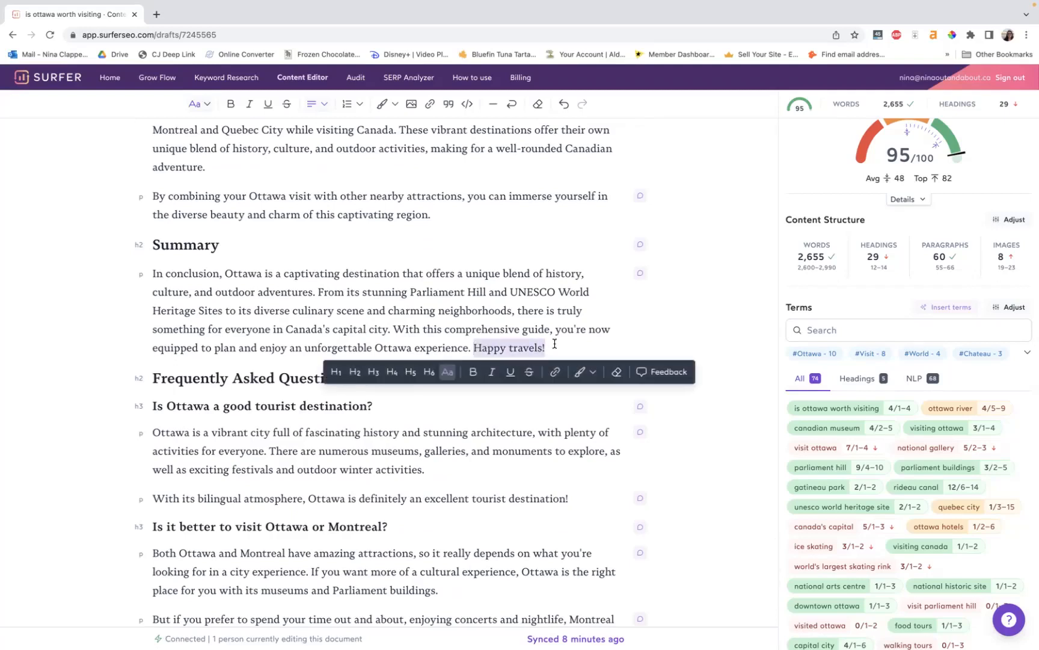
pyautogui.click(552, 344)
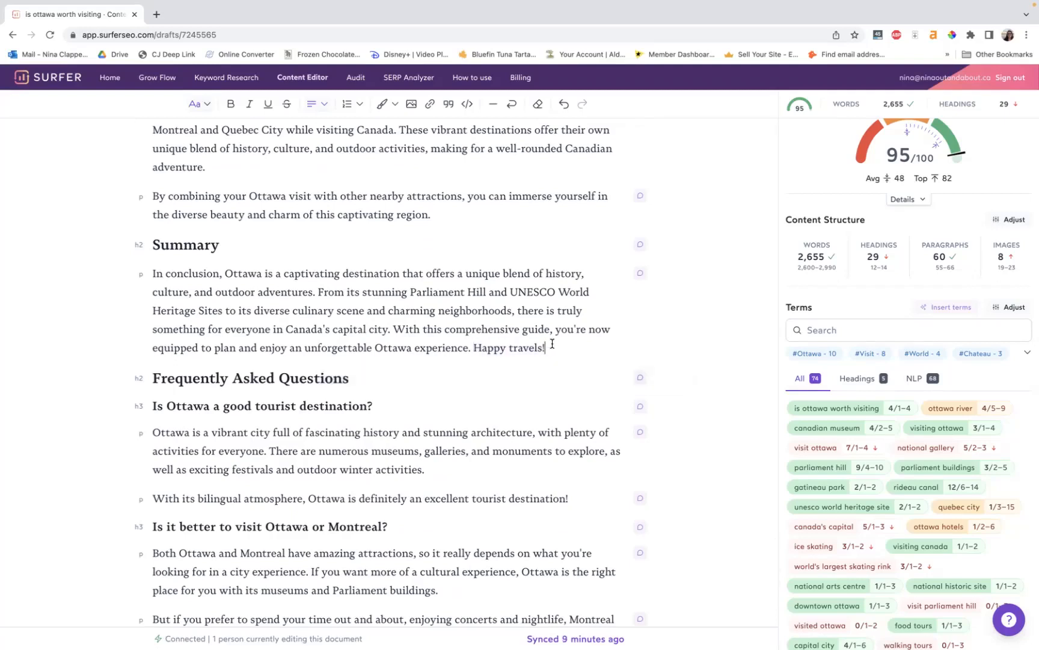
pyautogui.tripleClick(552, 344)
pyautogui.click(529, 346)
pyautogui.moveTo(474, 348); pyautogui.dragTo(578, 348)
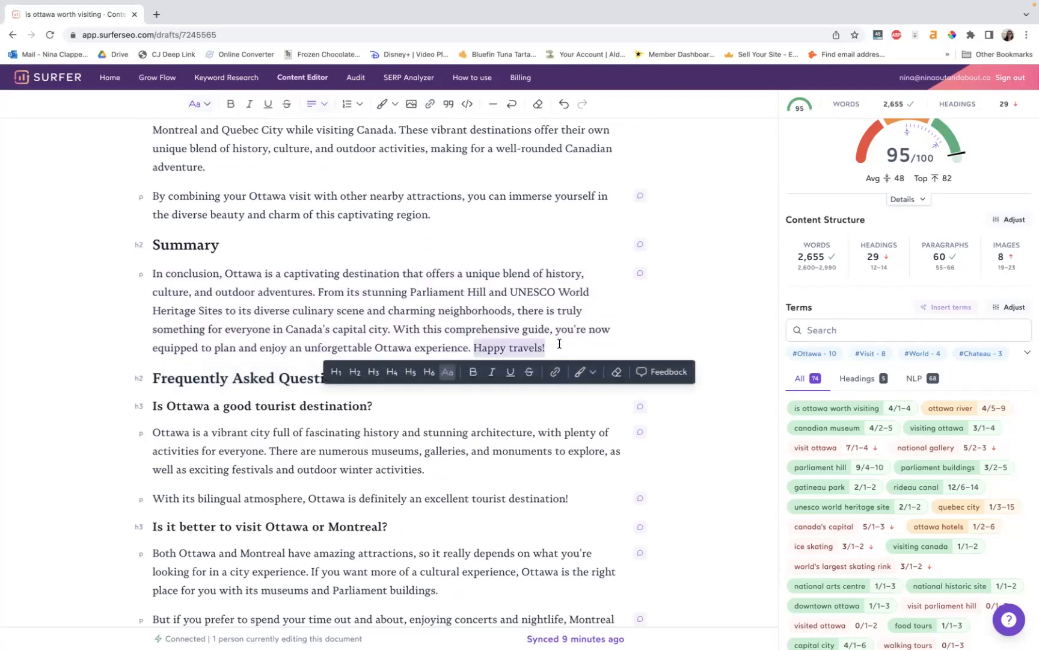
pyautogui.click(559, 343)
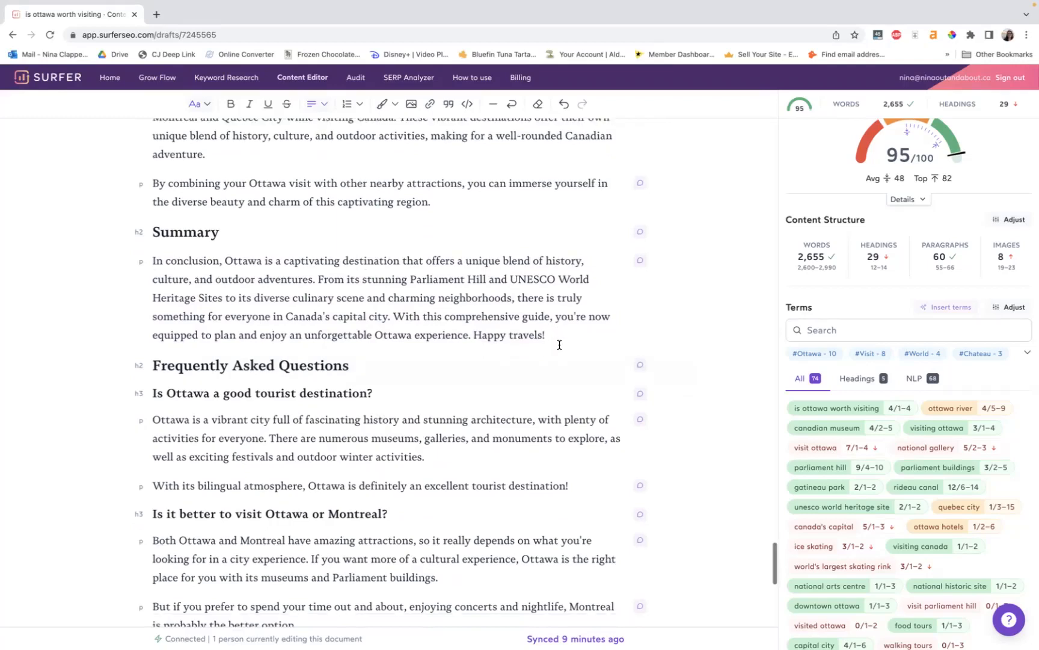
# Step: Read the "Frequently Asked Questions" answers to the end, highlighting "Based on the answers provided," in the Toronto or Ottawa answer
pyautogui.scroll(-3, 497, 333)
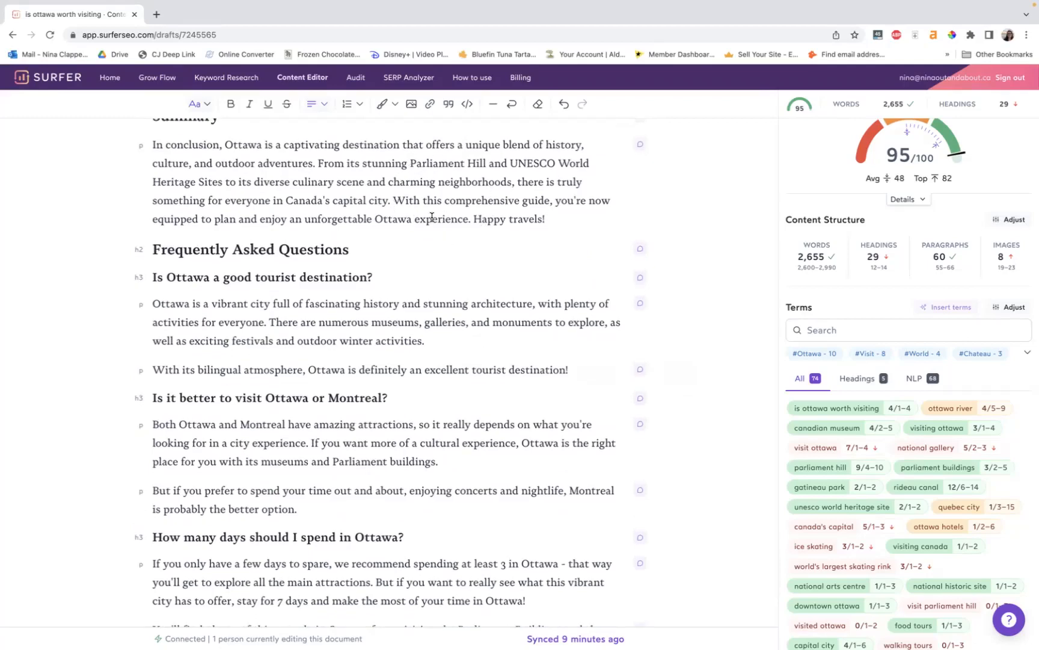
pyautogui.scroll(-2, 431, 217)
pyautogui.scroll(-1, 432, 218)
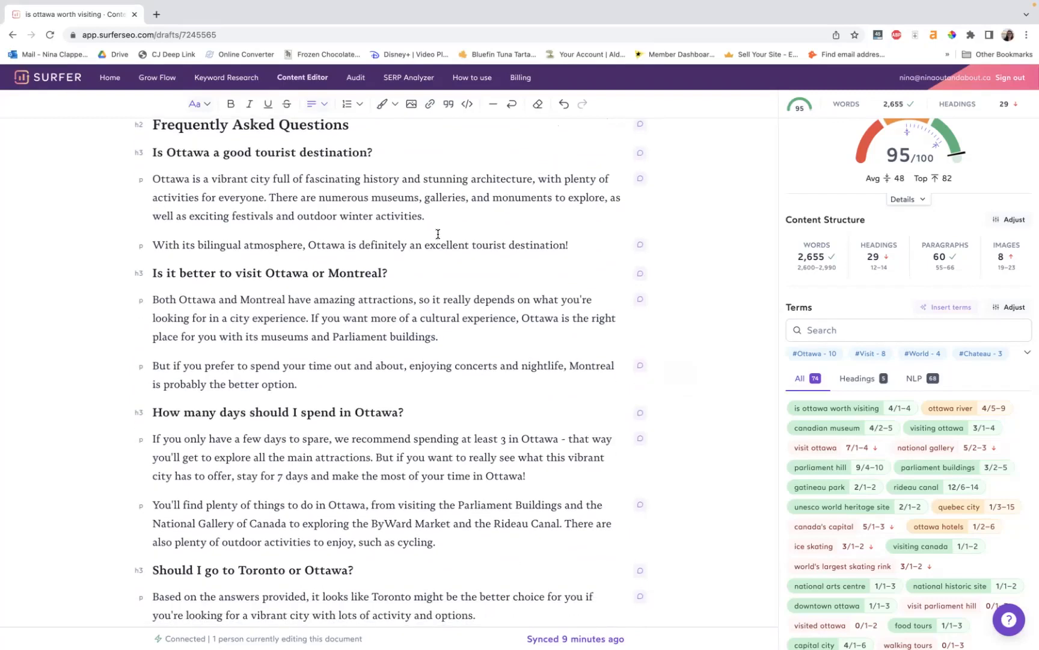
pyautogui.scroll(-3, 309, 227)
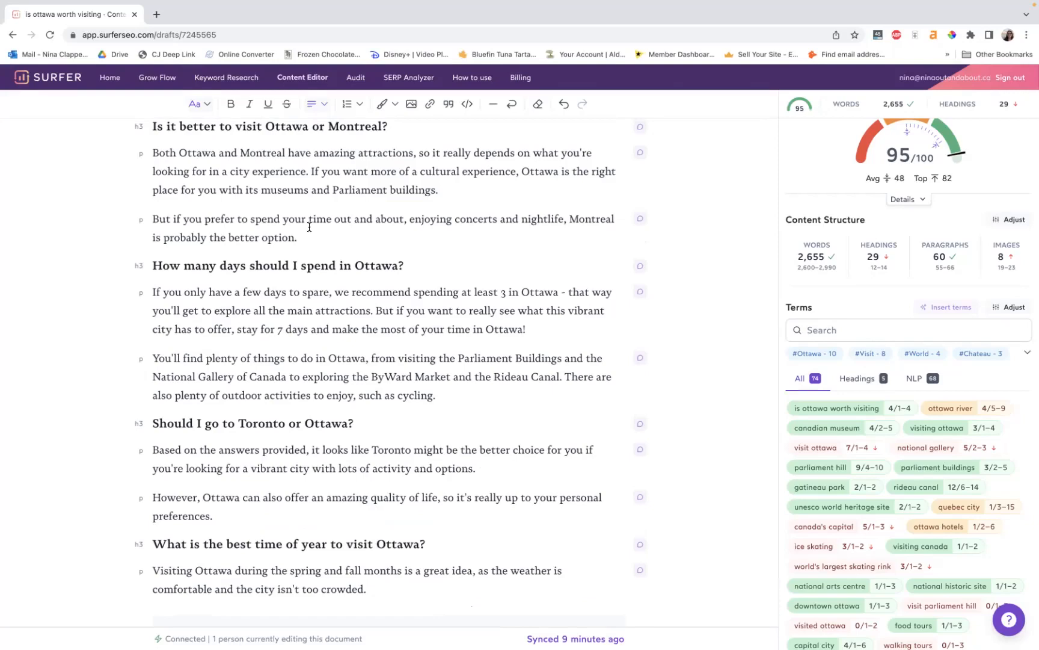
pyautogui.scroll(-2, 309, 227)
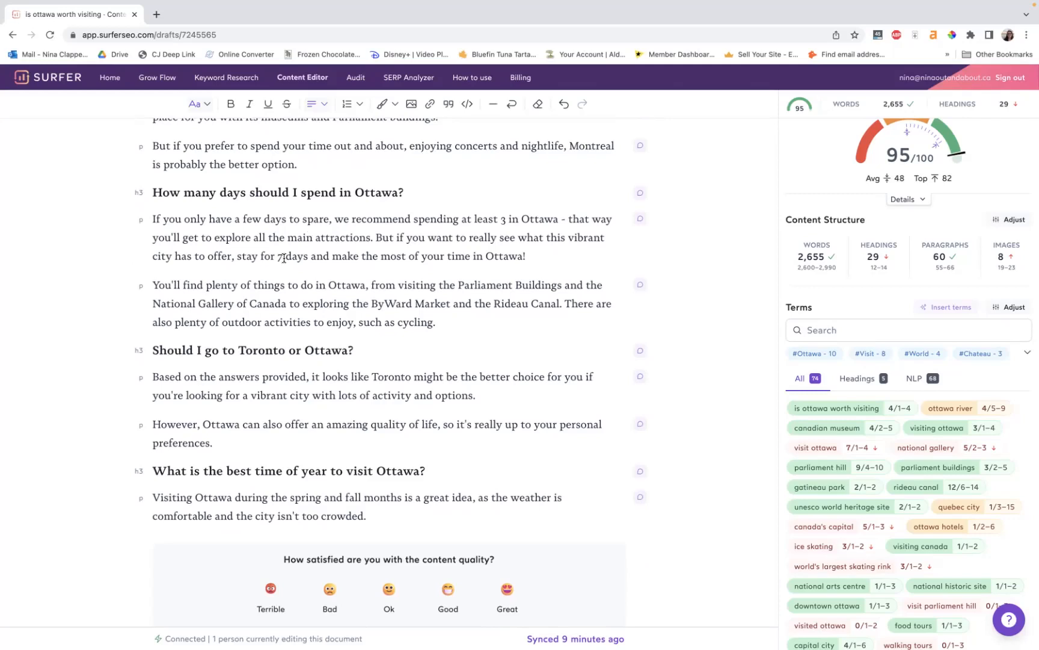
pyautogui.scroll(-1, 310, 316)
pyautogui.moveTo(309, 366); pyautogui.dragTo(151, 362)
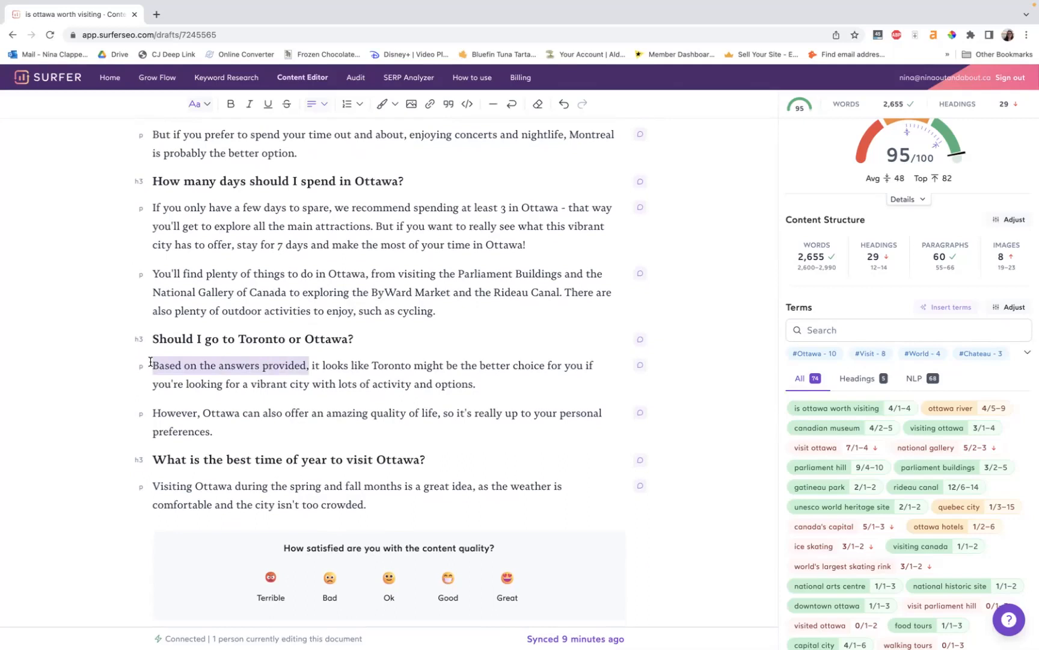
pyautogui.click(225, 375)
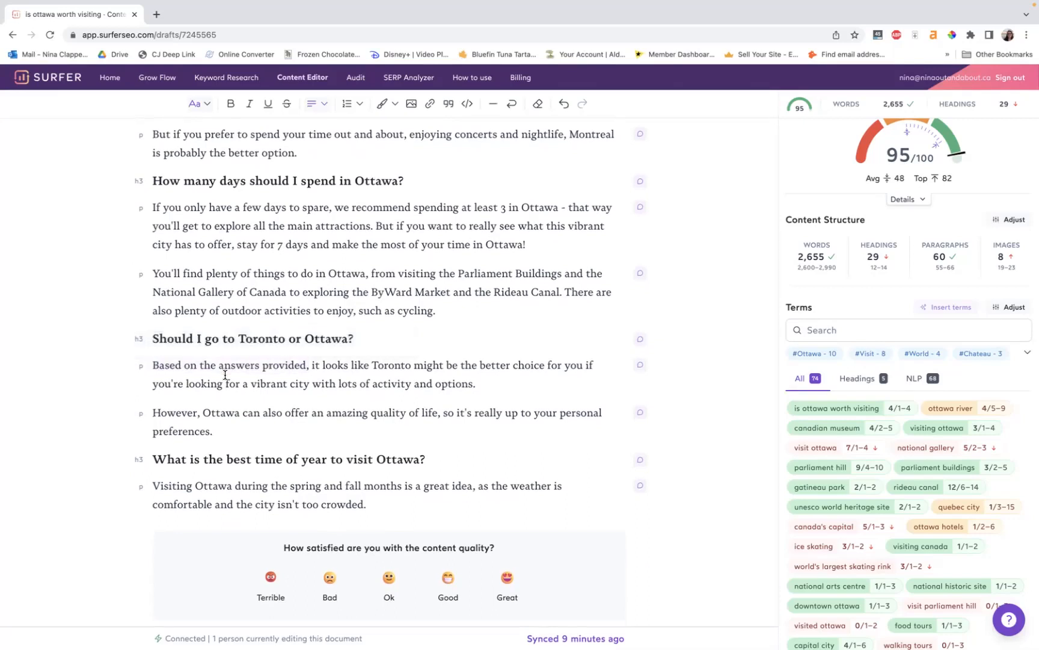
pyautogui.click(249, 497)
pyautogui.tripleClick(249, 492)
pyautogui.click(263, 488)
pyautogui.scroll(20, 264, 492)
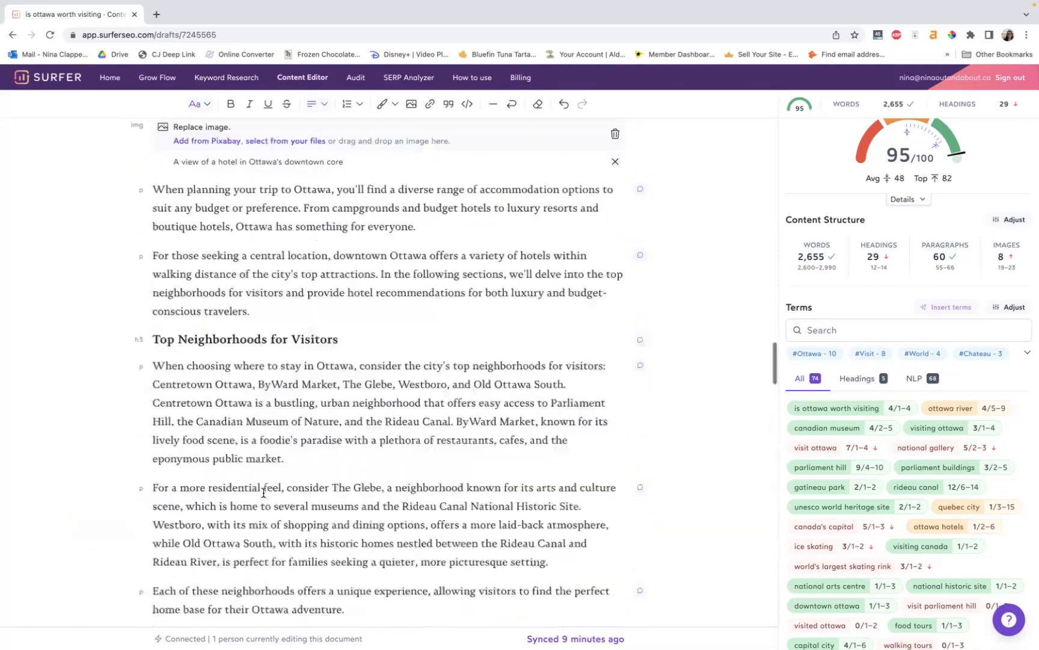
pyautogui.scroll(1, 263, 492)
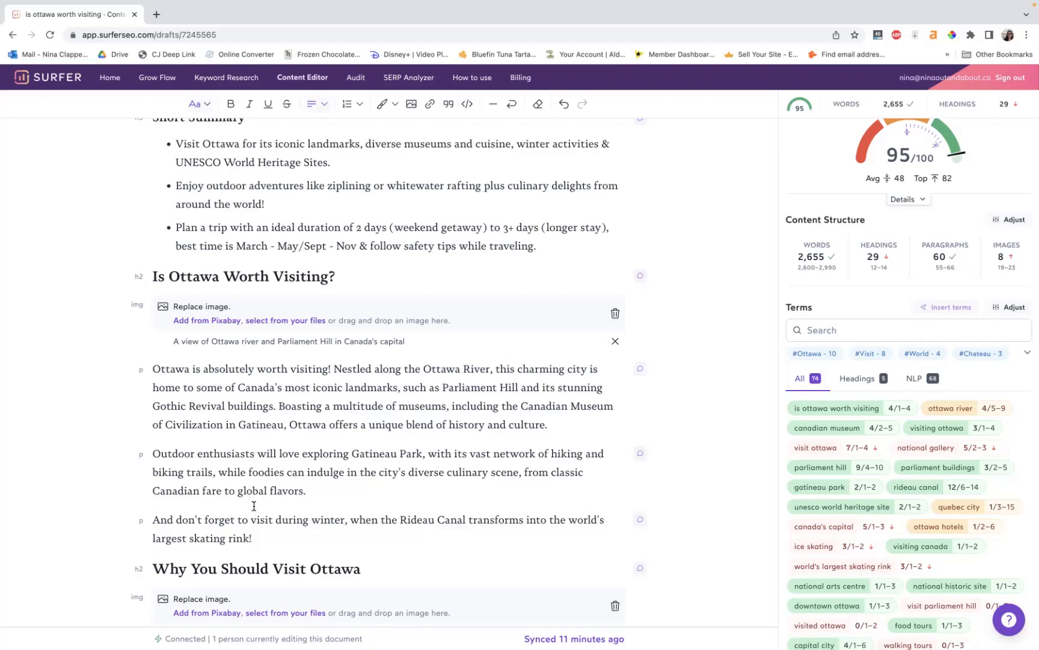
pyautogui.scroll(-15, 264, 492)
pyautogui.scroll(-20, 252, 510)
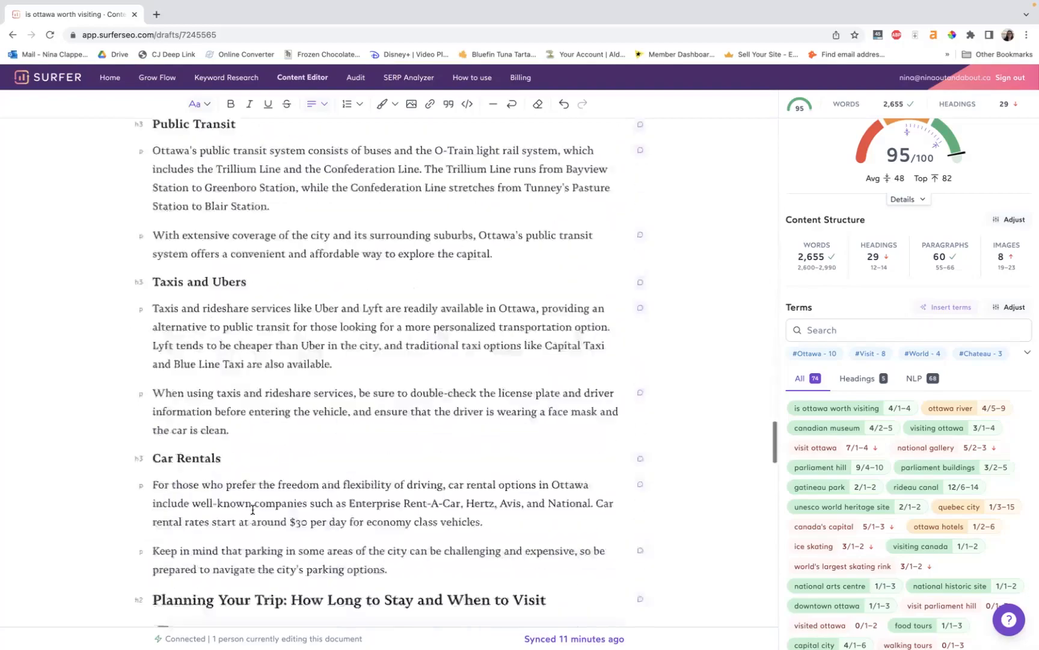
pyautogui.scroll(-4, 253, 509)
pyautogui.scroll(4, 253, 510)
pyautogui.scroll(-5, 251, 508)
pyautogui.scroll(-5, 251, 508)
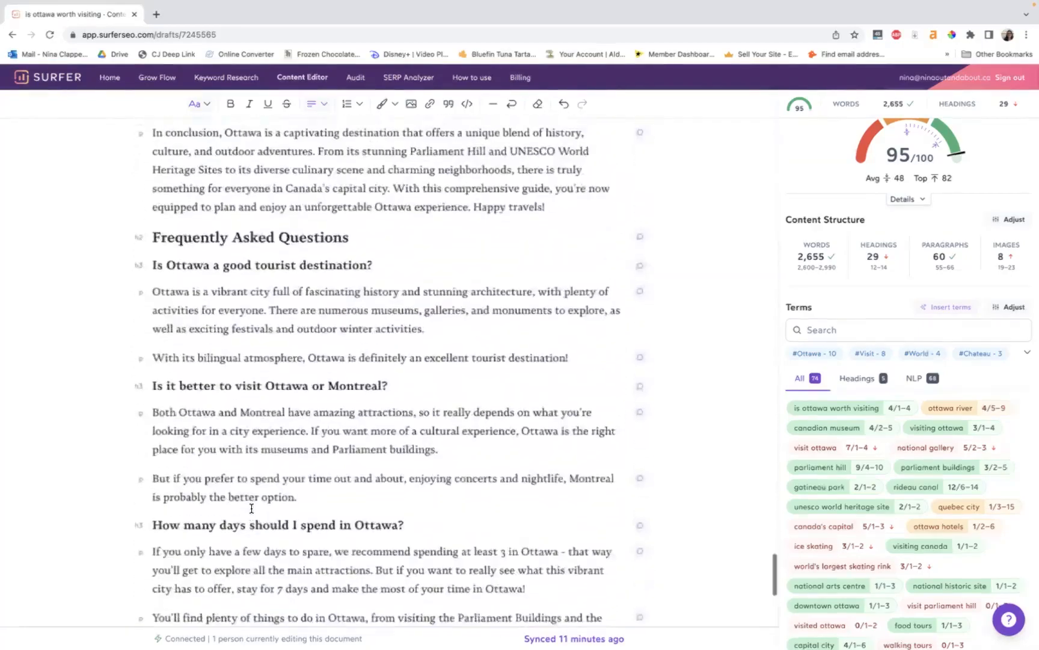
pyautogui.scroll(20, 251, 508)
pyautogui.scroll(12, 252, 508)
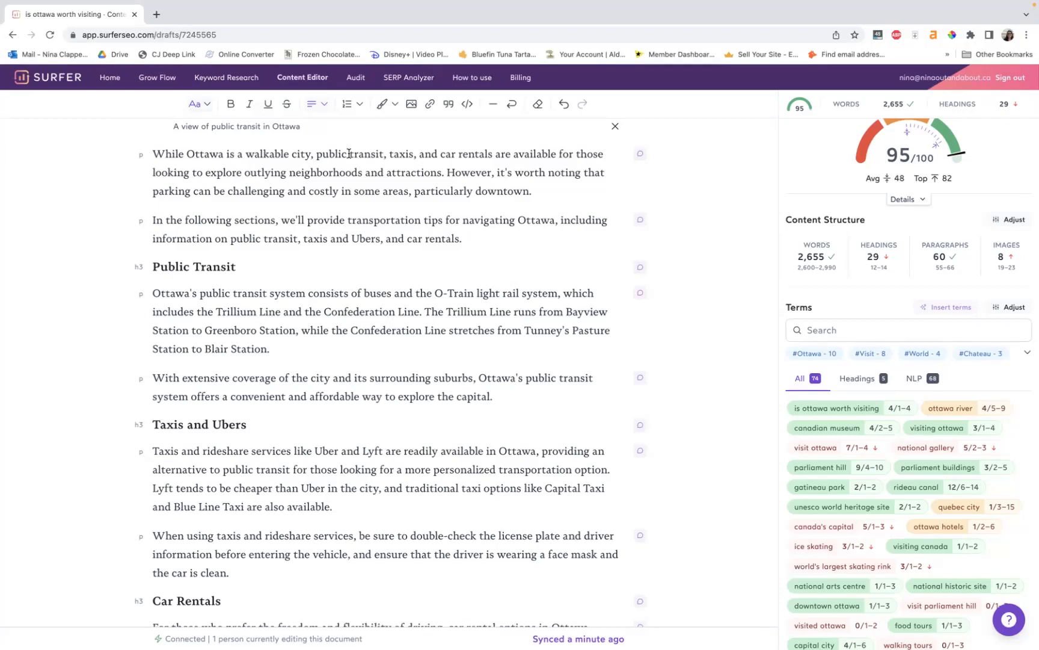
pyautogui.moveTo(551, 2)
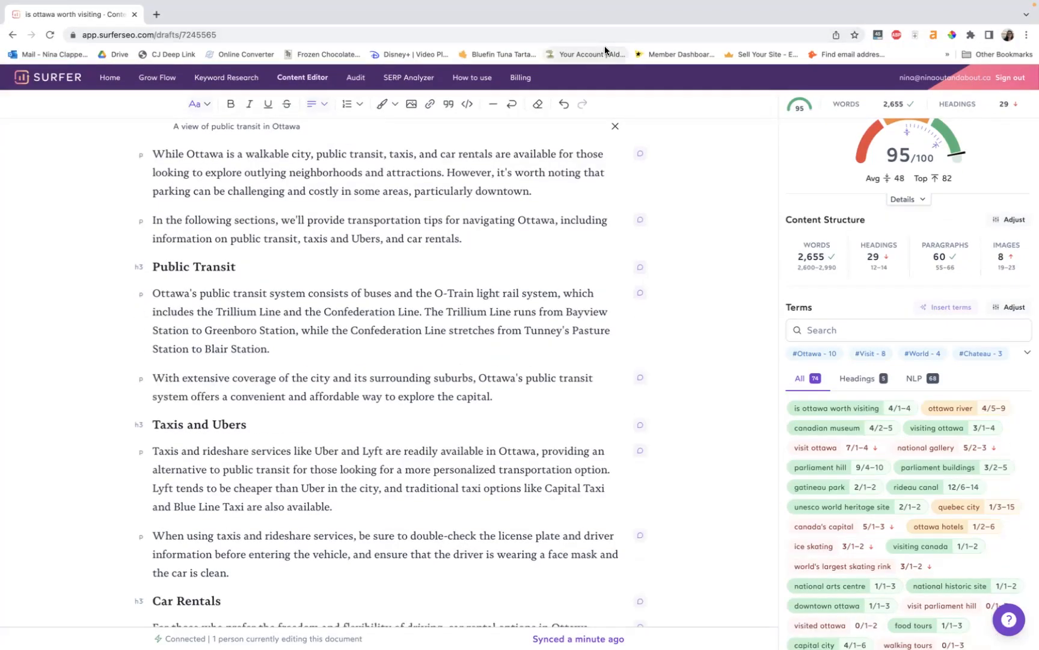